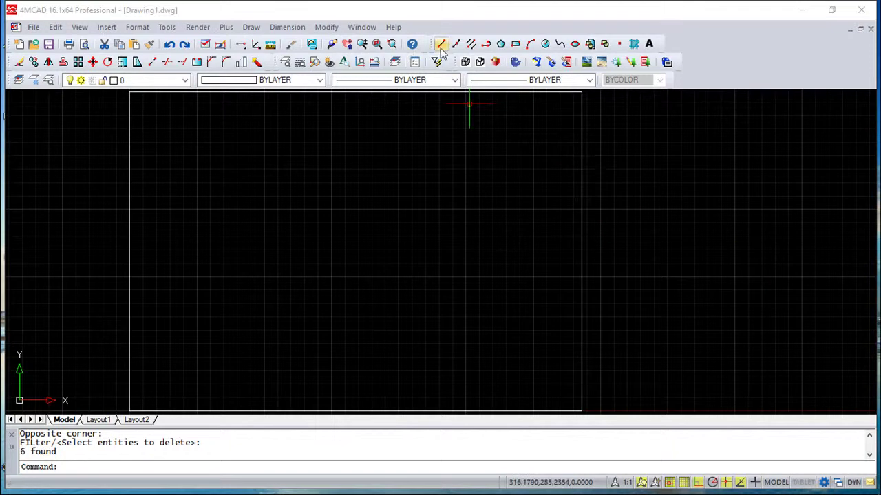
# - Draw the 193.6 bottom edge, then a 53.7 slant at 135° with ORTHO off
pyautogui.click(442, 44)
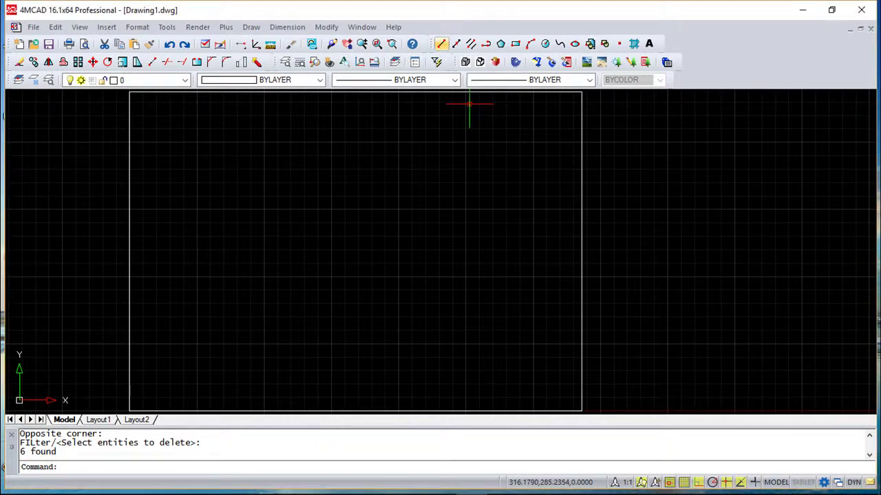
pyautogui.click(409, 311)
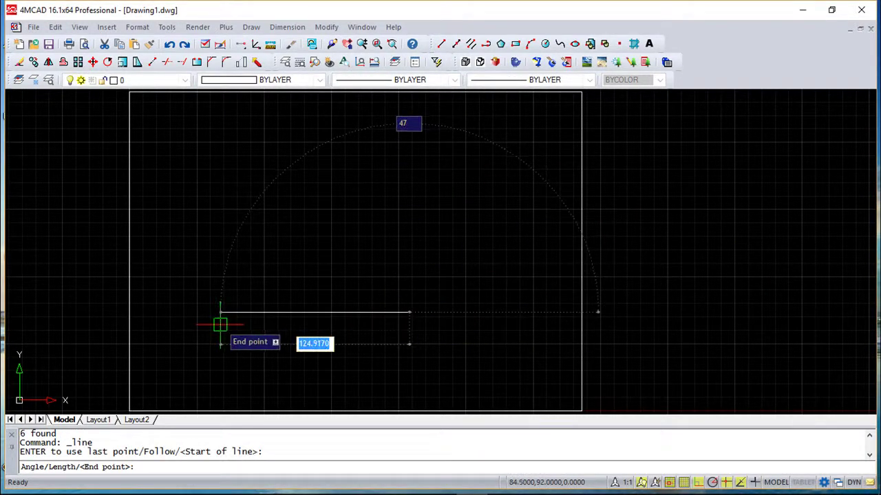
pyautogui.write('1')
pyautogui.press('Return')
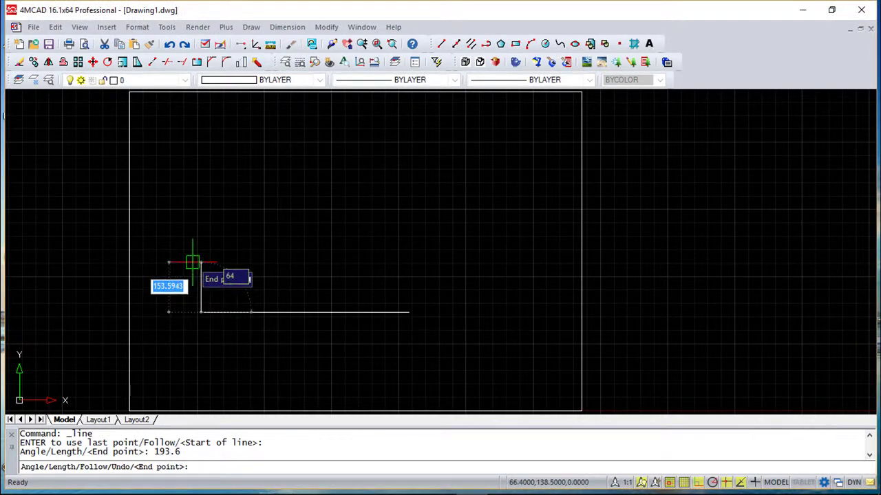
pyautogui.press('F8')
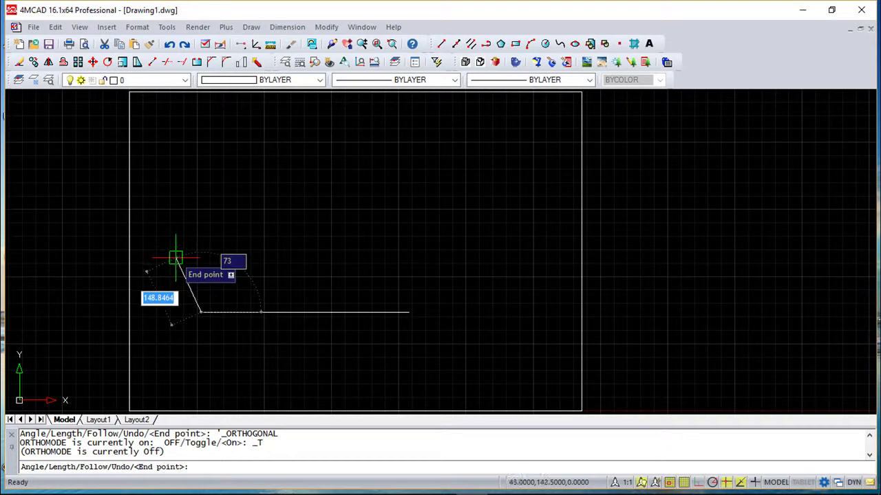
pyautogui.press('Tab')
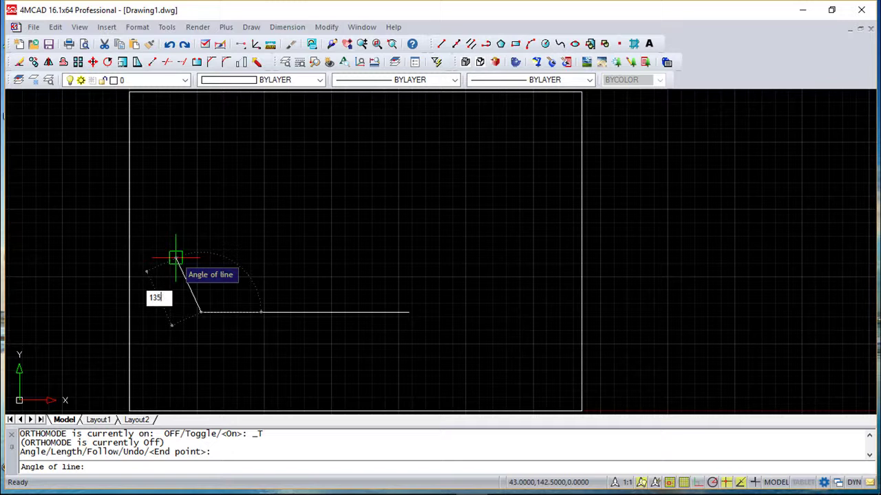
pyautogui.write('5')
pyautogui.press('Return')
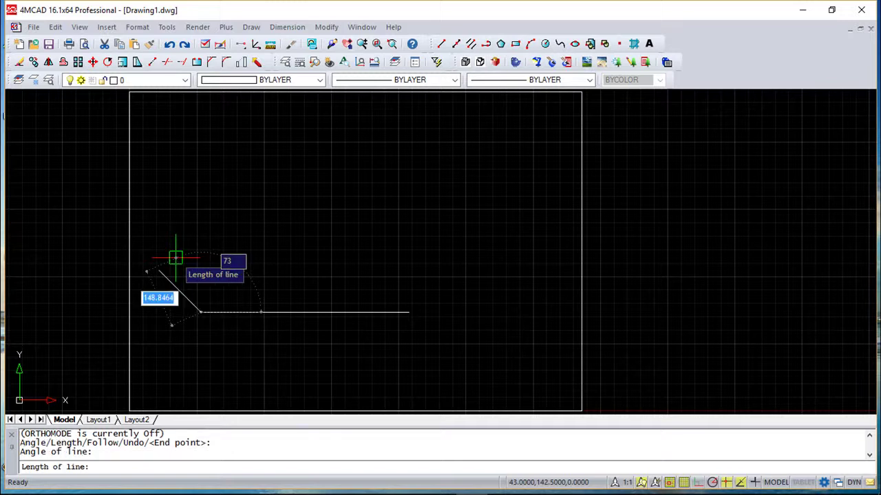
pyautogui.write('53.7')
pyautogui.press('Return')
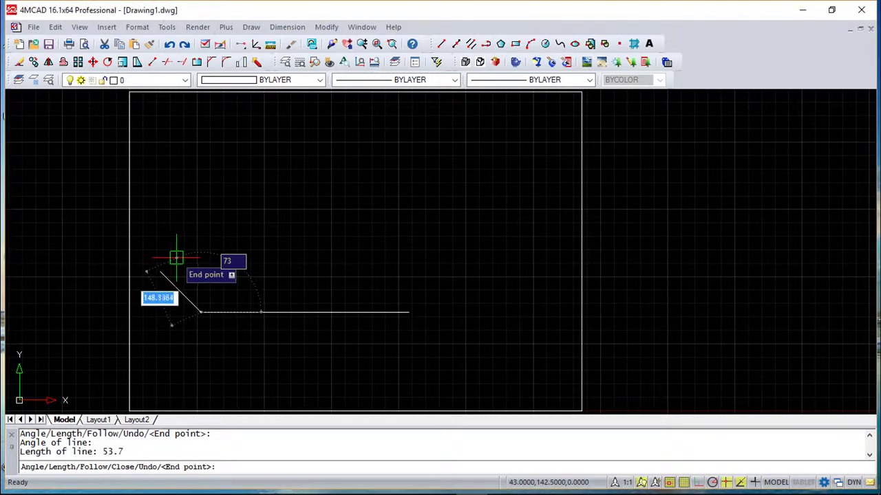
# - Add the upper 53.7 slant at 45° to close the pointed left end
pyautogui.write('a')
pyautogui.press('Return')
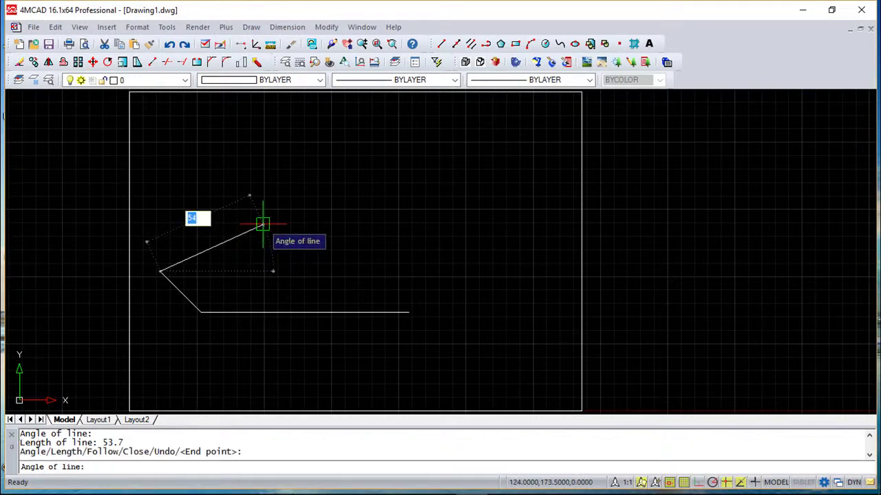
pyautogui.press('Return')
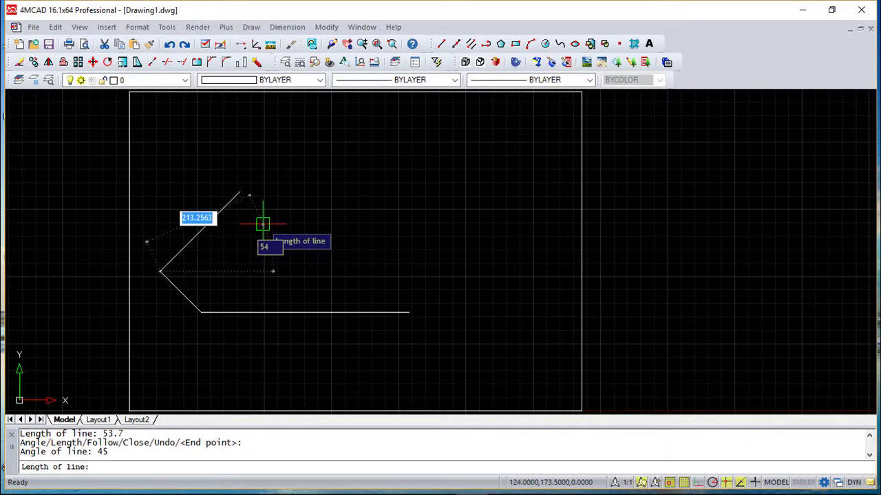
pyautogui.write('53.7')
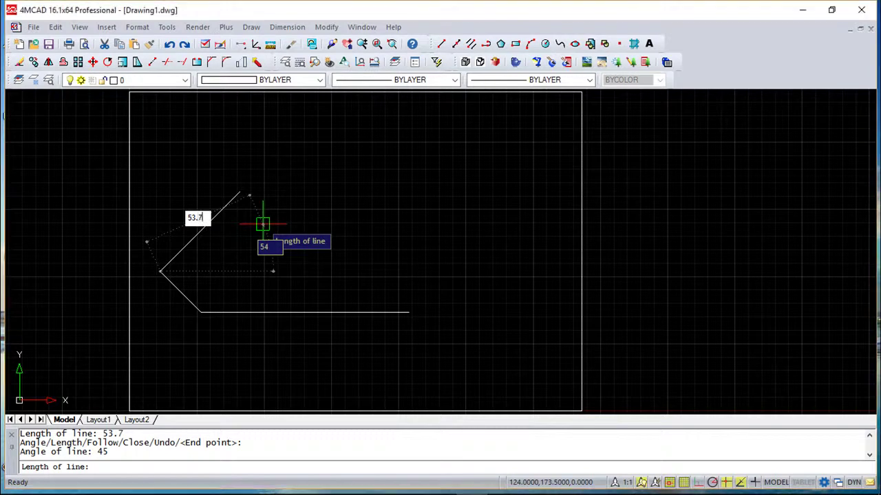
pyautogui.press('Return')
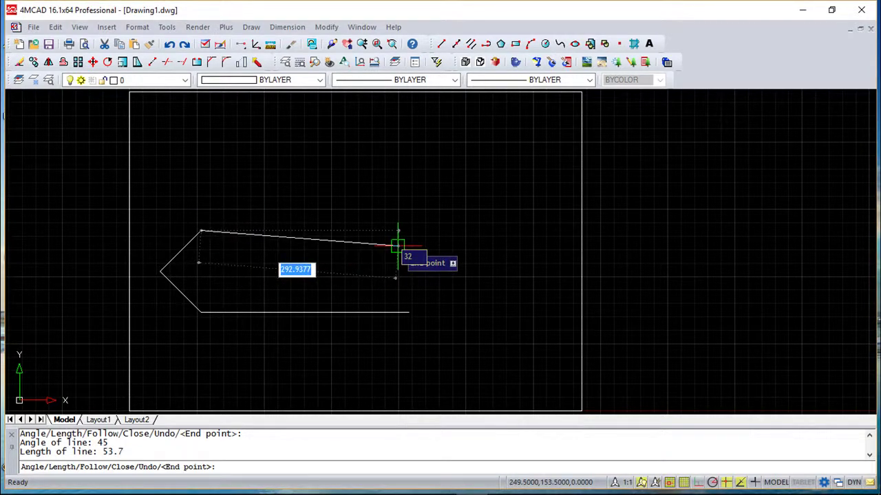
# - With ORTHO back on, draw the 203.6 top edge, 38 right side and 40 inner edge
pyautogui.press('F8')
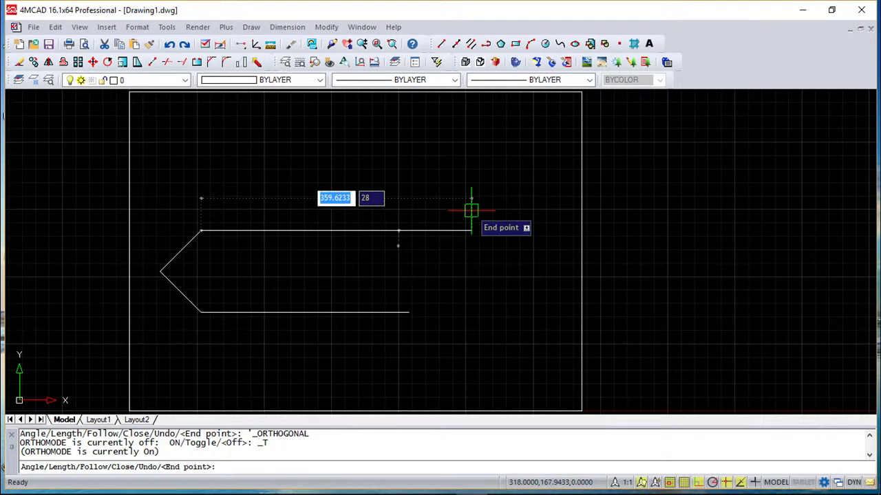
pyautogui.write('203.6')
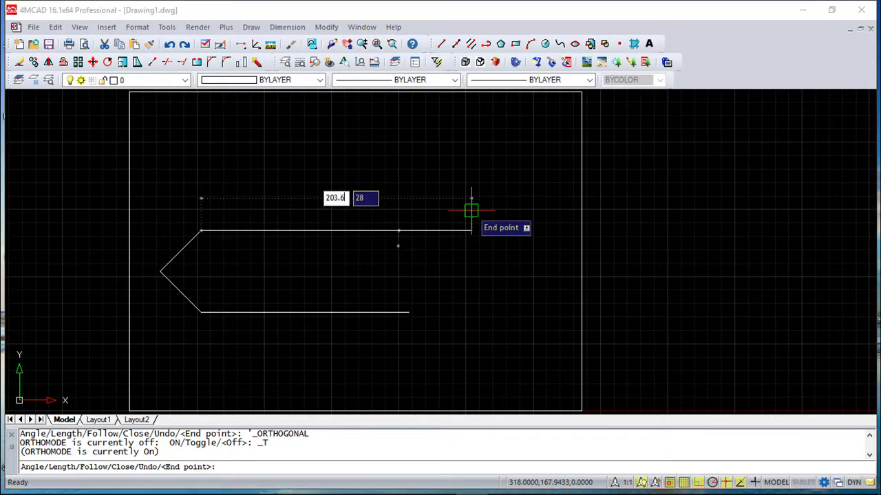
pyautogui.press('Return')
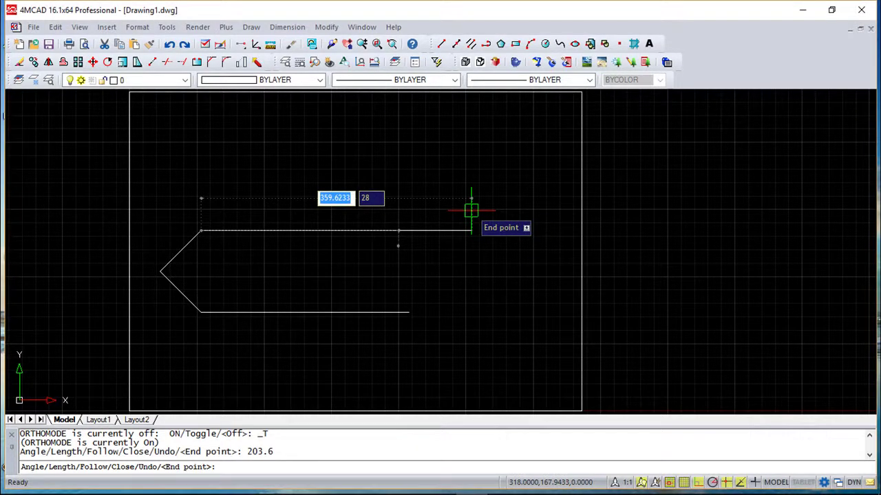
pyautogui.write('35')
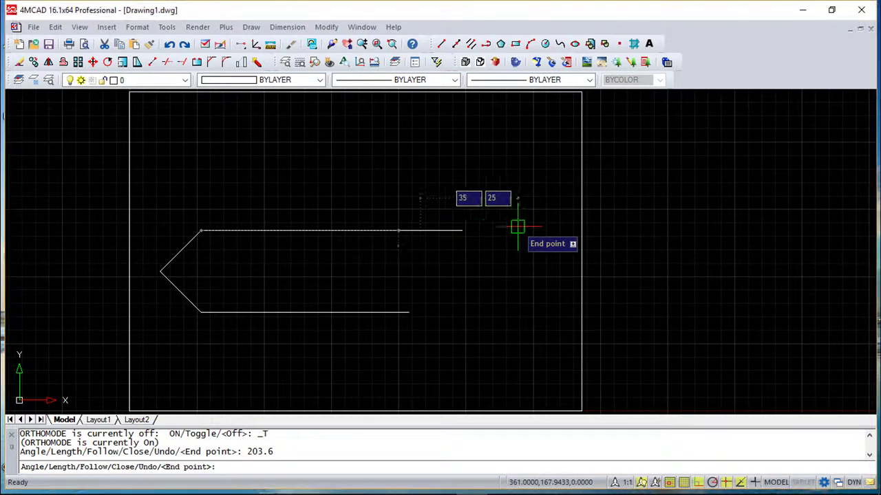
pyautogui.press('Return')
pyautogui.write('40')
pyautogui.press('Return')
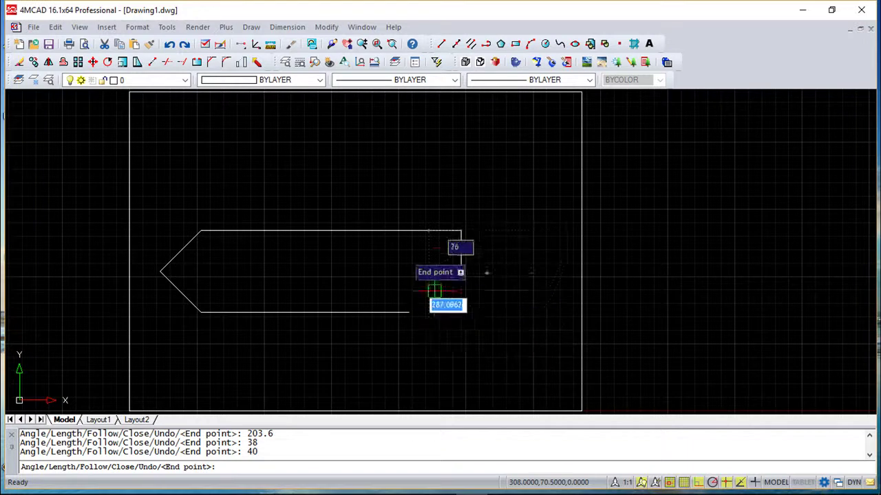
pyautogui.click(340, 254)
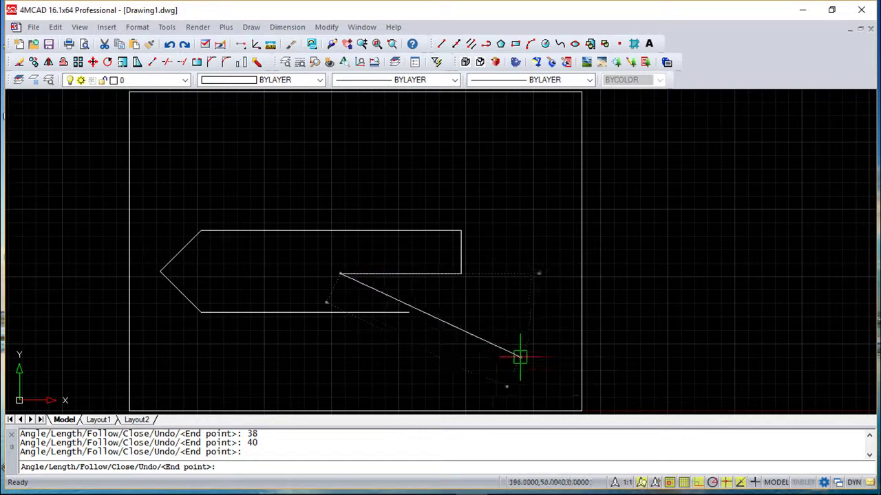
# - Draw a 75° slanted line rising from the bottom edge's right endpoint, ORTHO off
pyautogui.press('Return')
pyautogui.scroll(2, 482, 338)
pyautogui.moveTo(440, 335); pyautogui.dragTo(526, 300, button='middle')
pyautogui.click(443, 45)
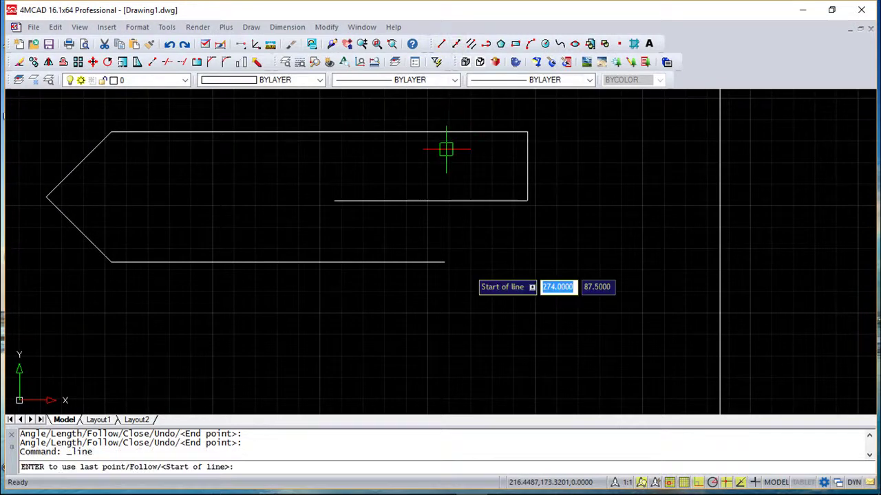
pyautogui.click(444, 262)
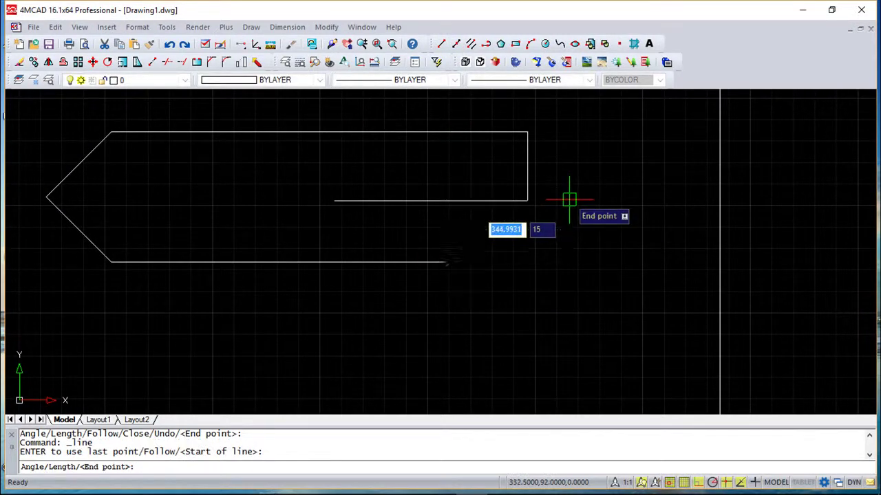
pyautogui.press('F8')
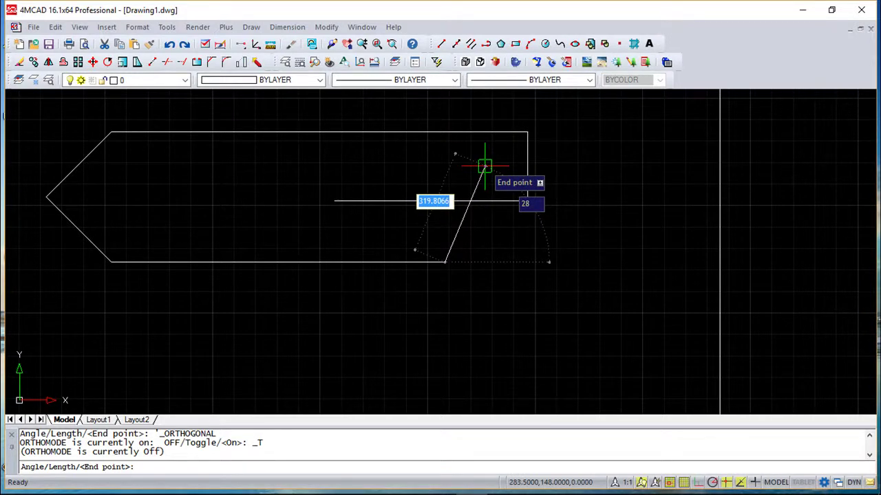
pyautogui.press('Tab')
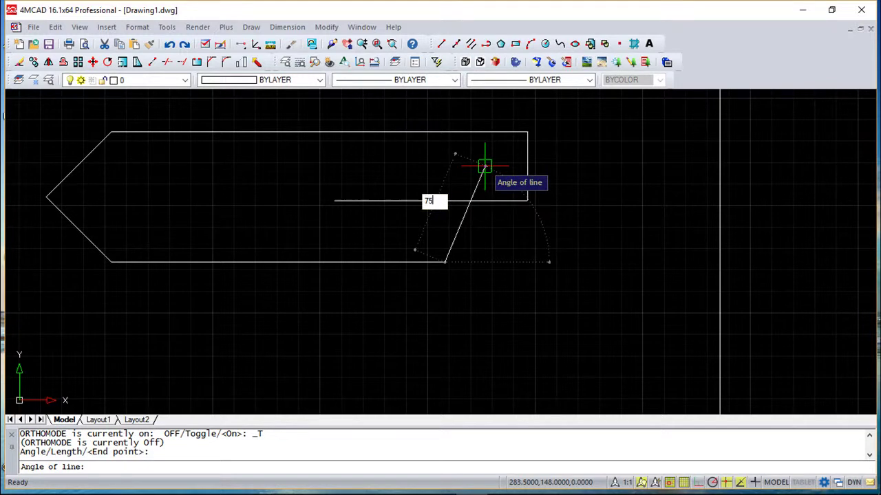
pyautogui.press('Tab')
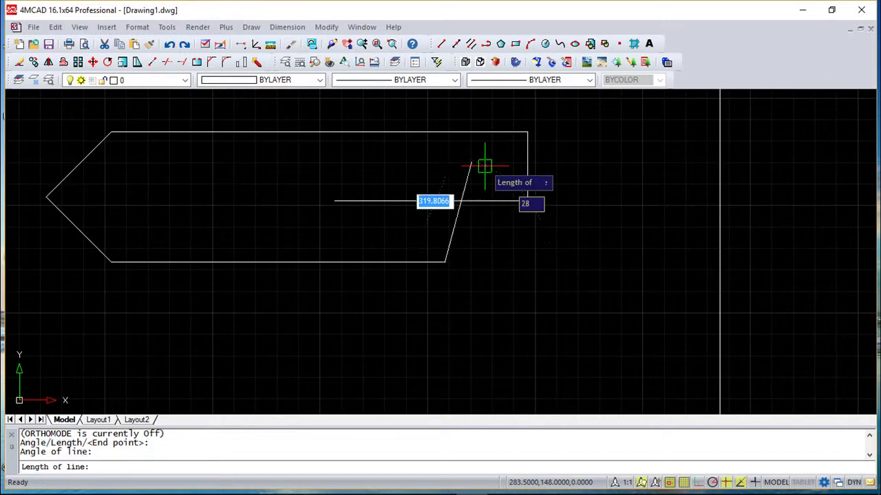
pyautogui.press('Return')
pyautogui.press('Return')
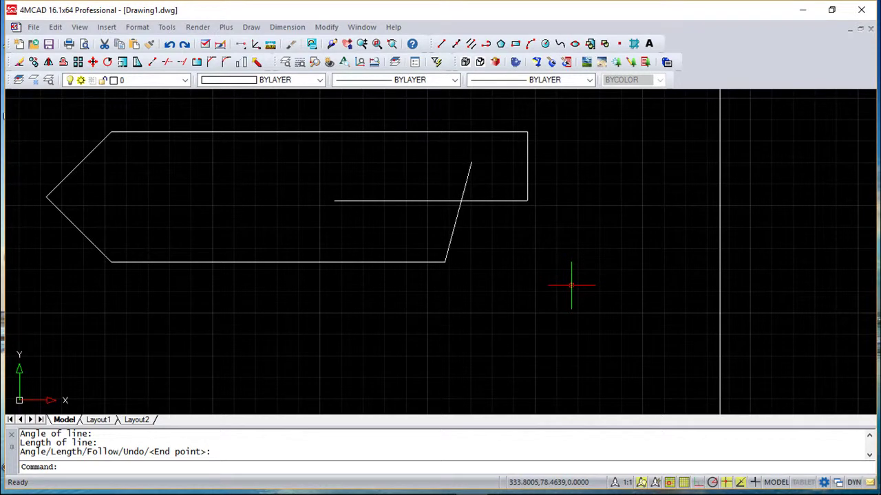
# - Make Hidden current and draw a horizontal red line from the left tip past the slanted line
pyautogui.moveTo(509, 289); pyautogui.dragTo(478, 313, button='middle')
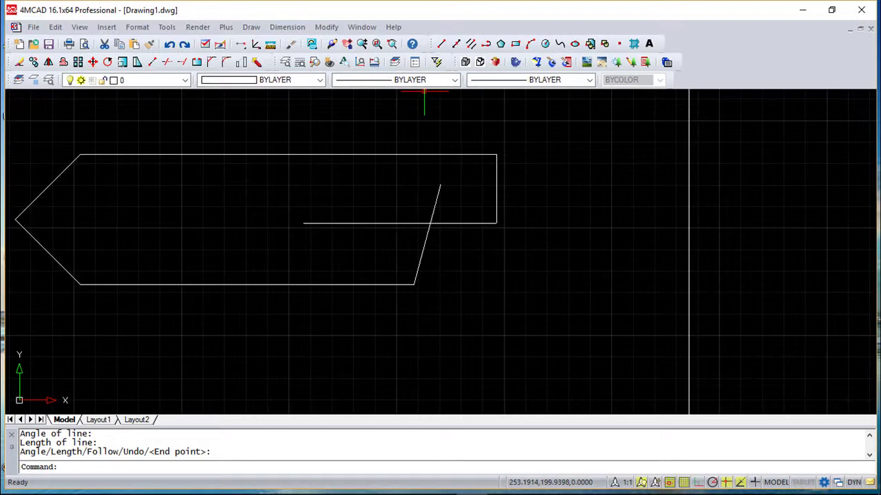
pyautogui.click(184, 80)
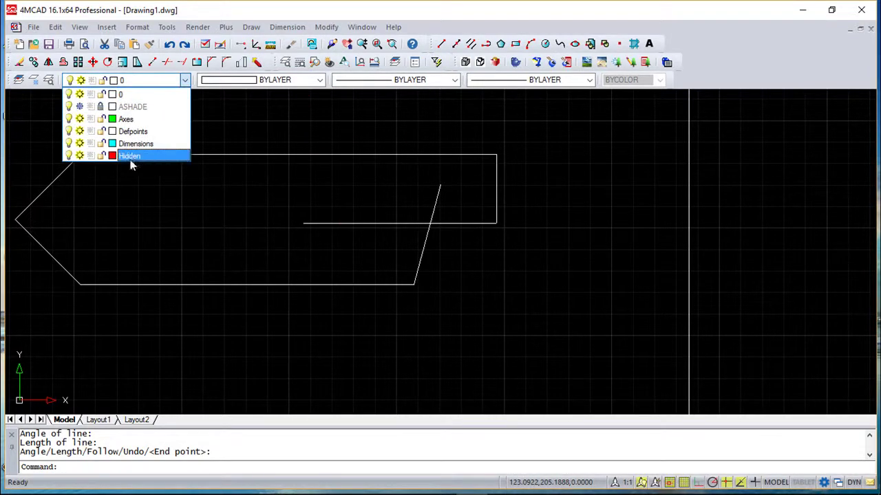
pyautogui.click(130, 158)
pyautogui.click(442, 44)
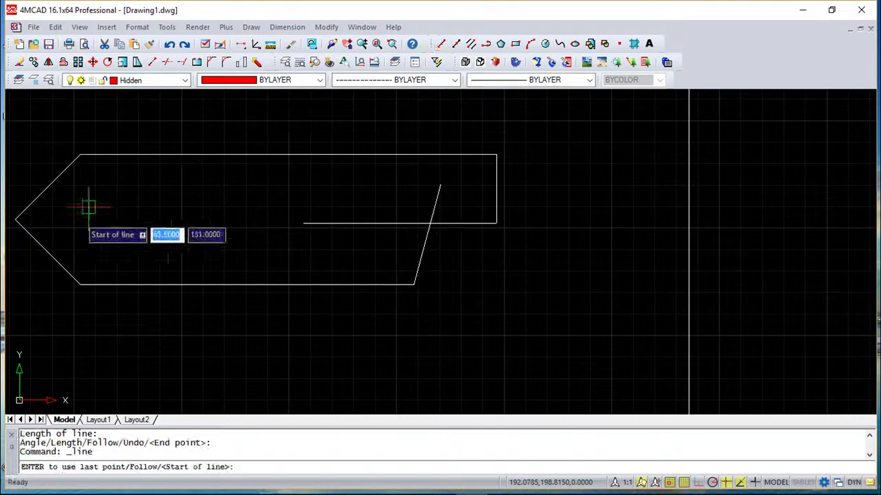
pyautogui.click(16, 220)
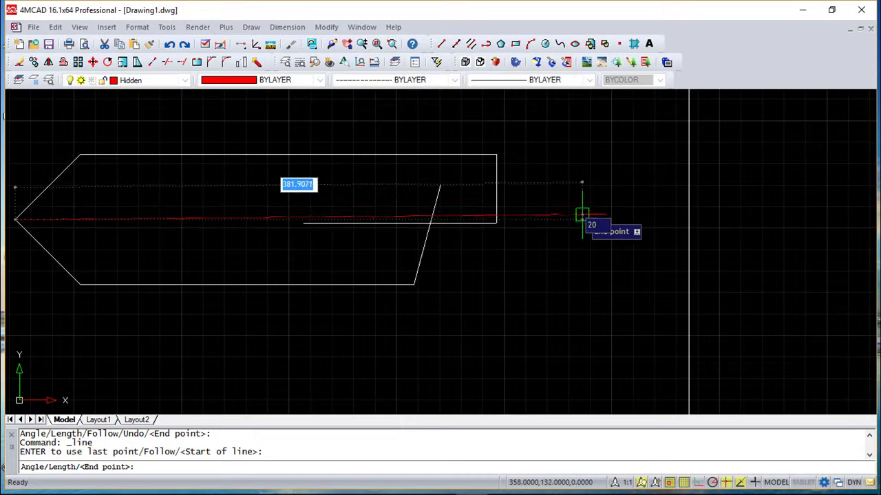
pyautogui.press('F8')
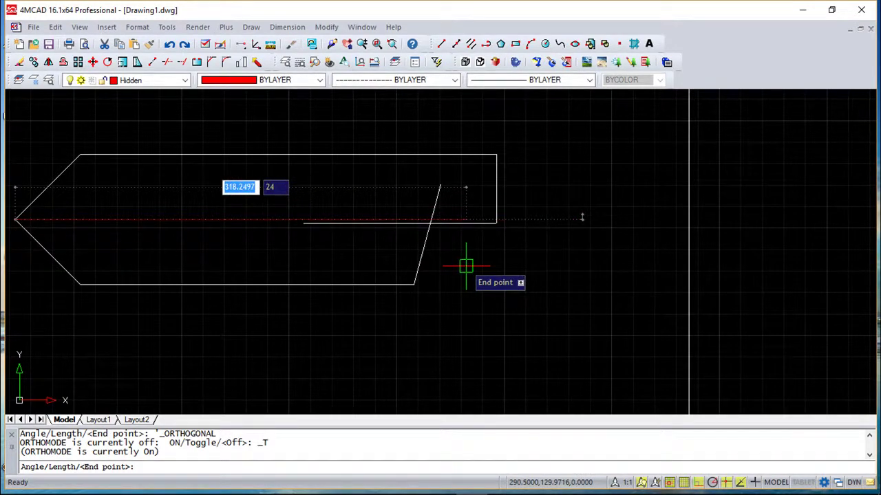
pyautogui.click(466, 263)
pyautogui.press('Return')
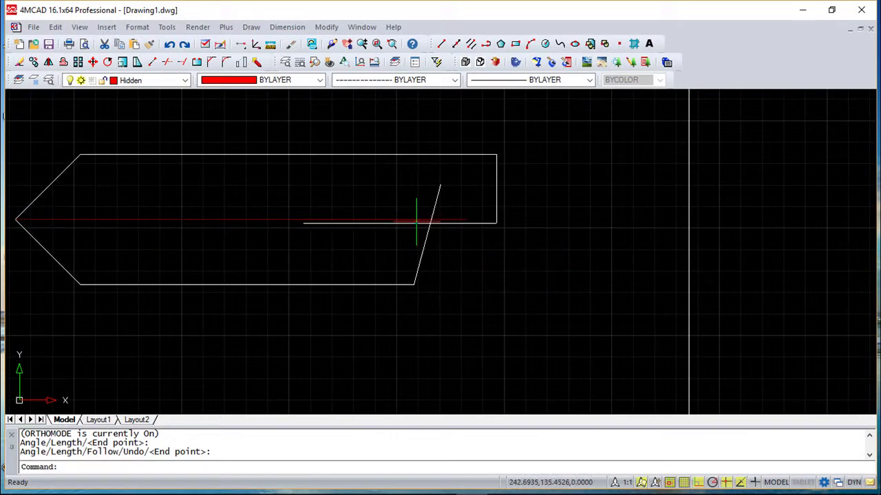
# - Set the red hidden line's linetype scale to 15 so it shows dashed
pyautogui.click(326, 27)
pyautogui.click(342, 39)
pyautogui.click(246, 237)
pyautogui.click(199, 199)
pyautogui.press('Return')
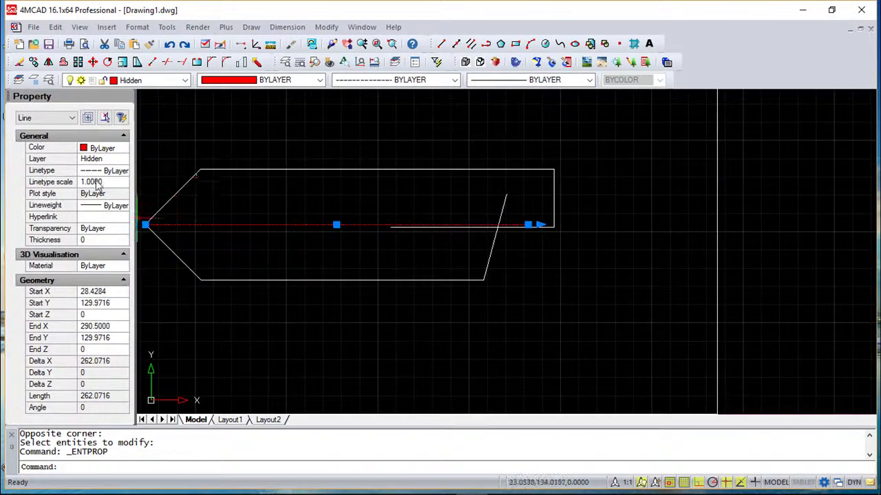
pyautogui.click(111, 181)
pyautogui.press('Return')
pyautogui.click(126, 97)
pyautogui.press('Escape')
pyautogui.press('Escape')
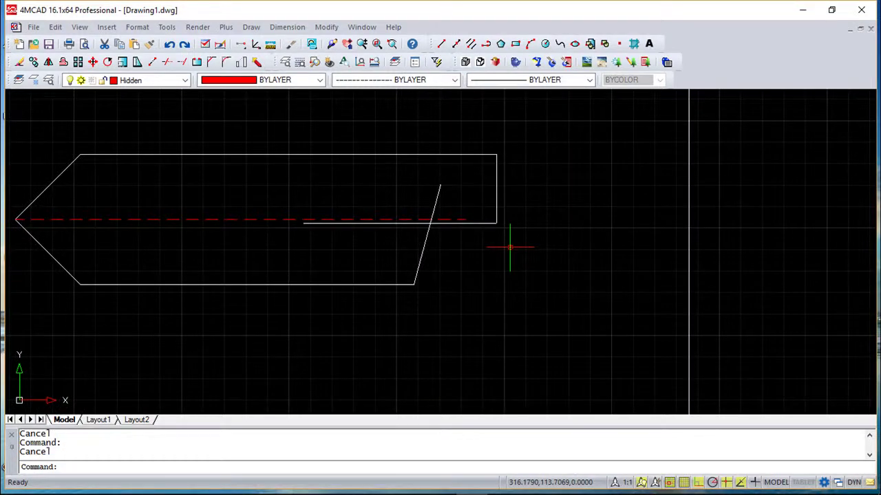
# - Zoom in on the part's right end where the slanted line crosses the centerline
pyautogui.scroll(2, 505, 256)
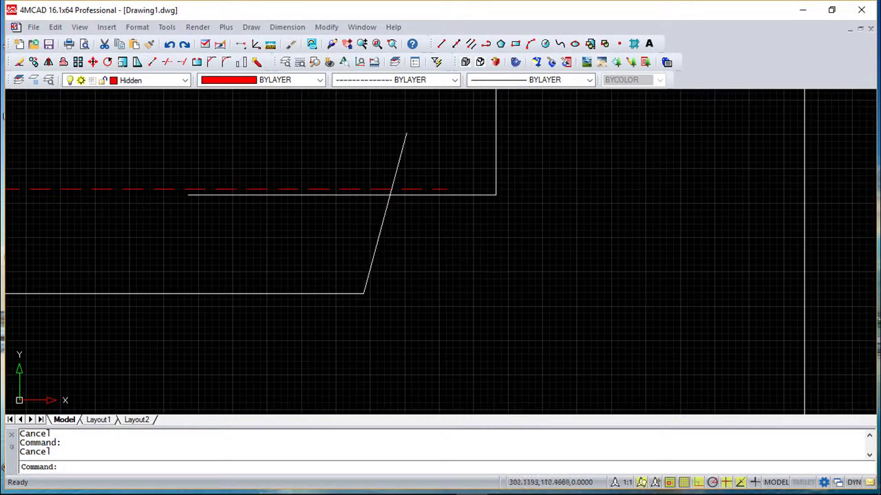
pyautogui.moveTo(428, 183)
pyautogui.mouseDown(button='middle')
pyautogui.moveTo(448, 204)
pyautogui.moveTo(463, 325)
pyautogui.mouseUp(button='middle')
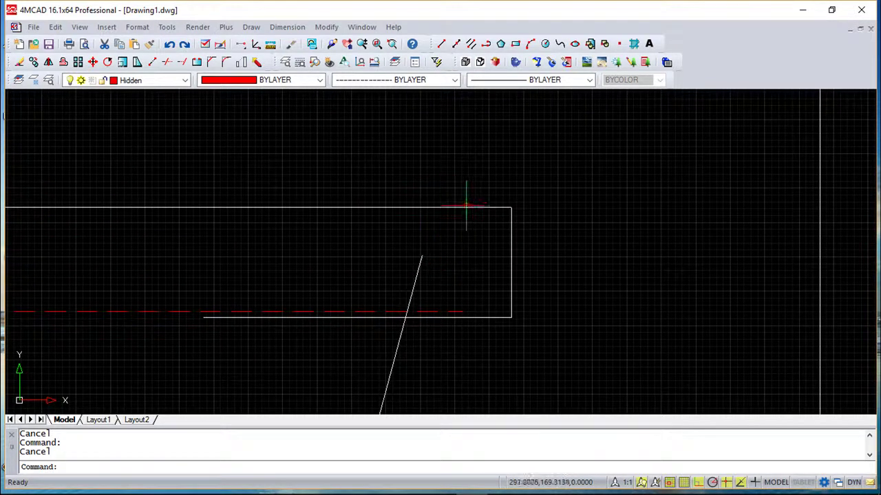
pyautogui.click(466, 206)
pyautogui.press('Escape')
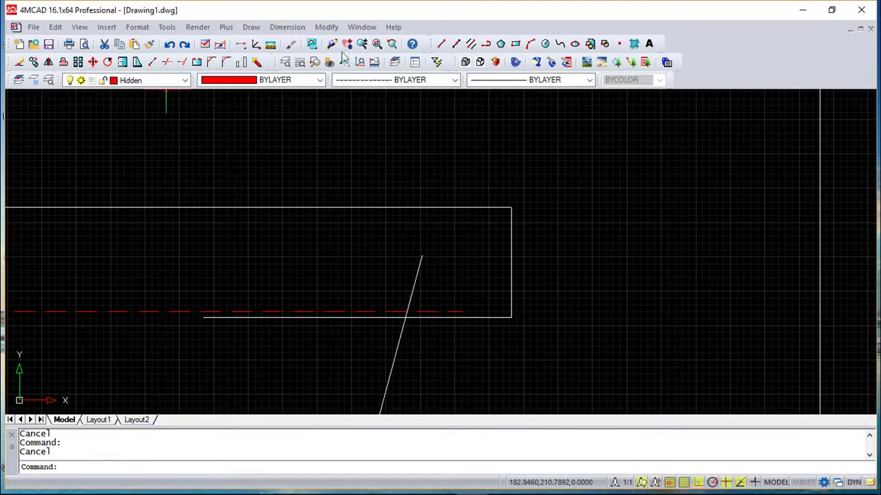
# - Draw a vertical line from the top edge down past the slanted line
pyautogui.click(441, 44)
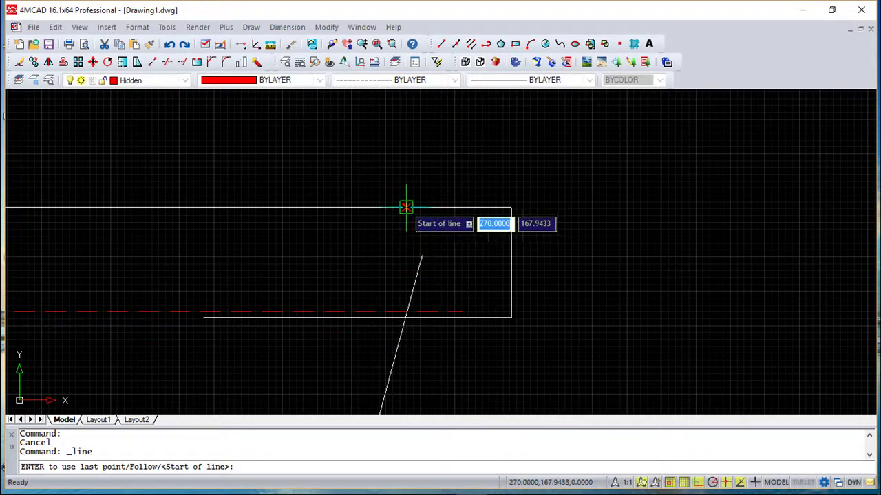
pyautogui.click(406, 207)
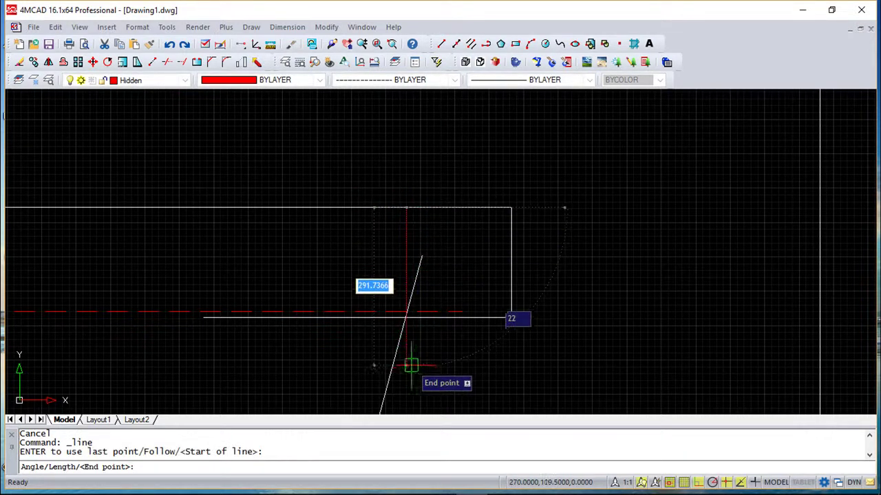
pyautogui.click(414, 372)
pyautogui.press('Return')
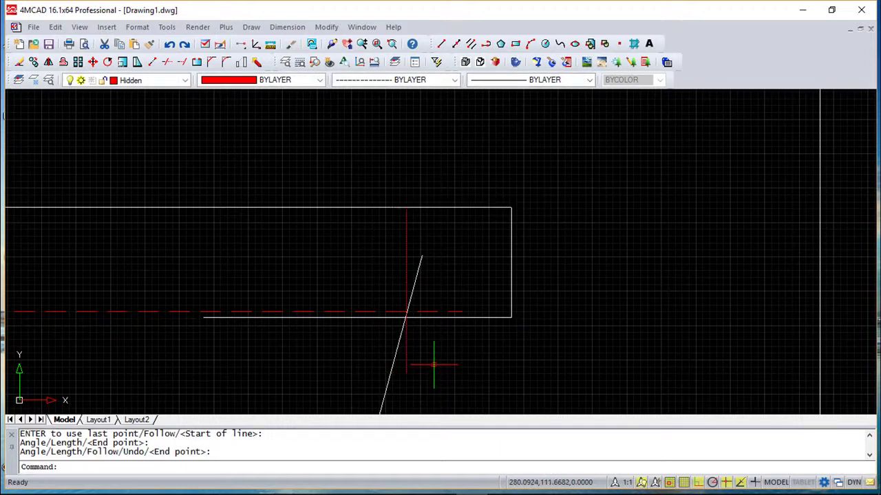
pyautogui.press('Escape')
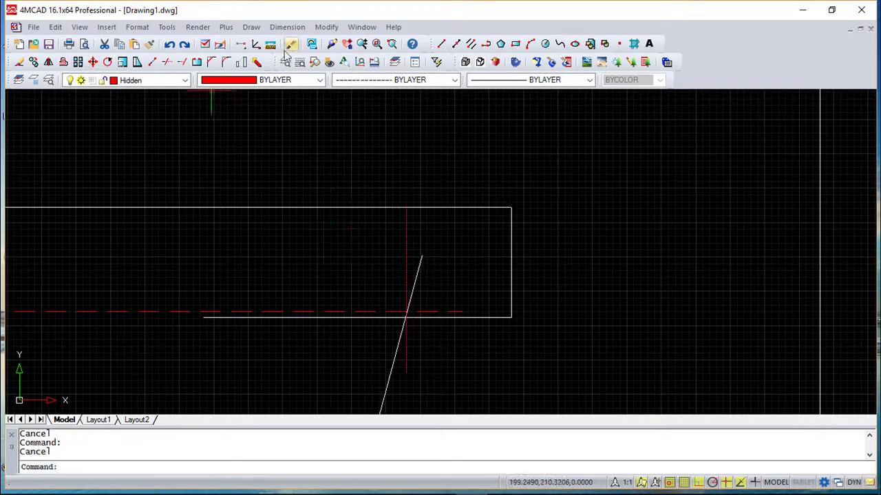
# - Copy the dashed centerline's properties onto the vertical line with Match Properties
pyautogui.click(326, 27)
pyautogui.click(349, 40)
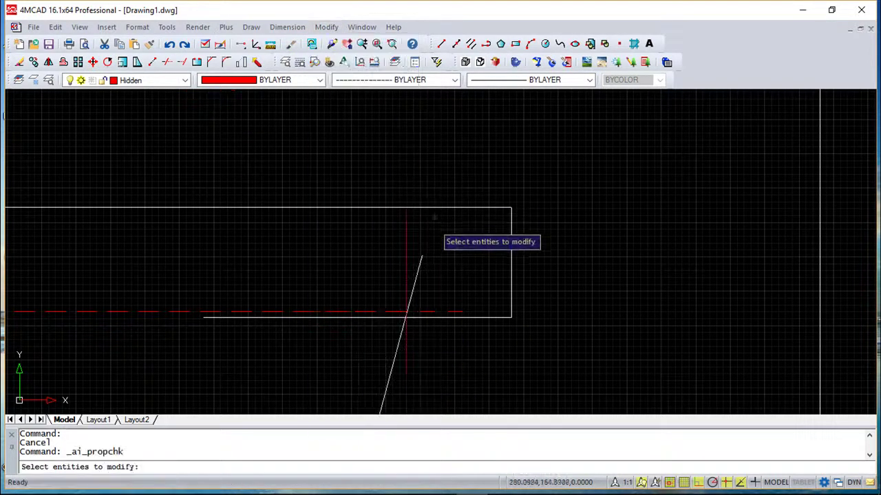
pyautogui.click(421, 240)
pyautogui.press('Escape')
pyautogui.click(327, 27)
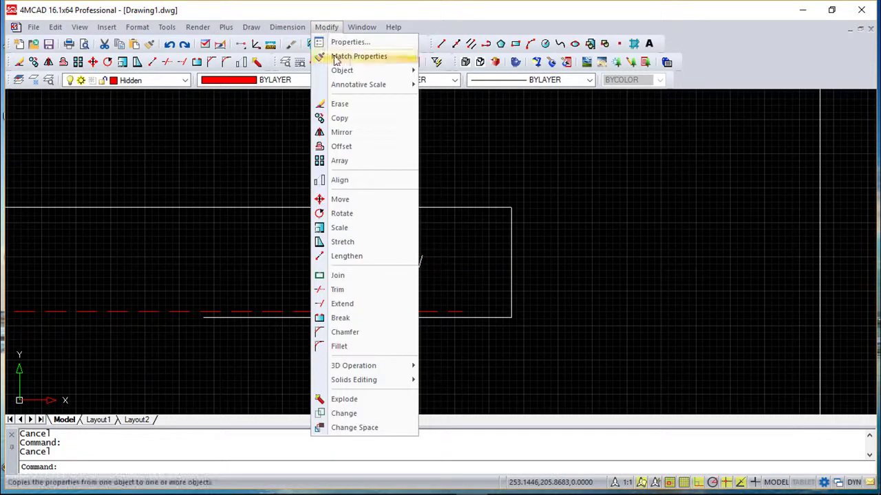
pyautogui.click(352, 57)
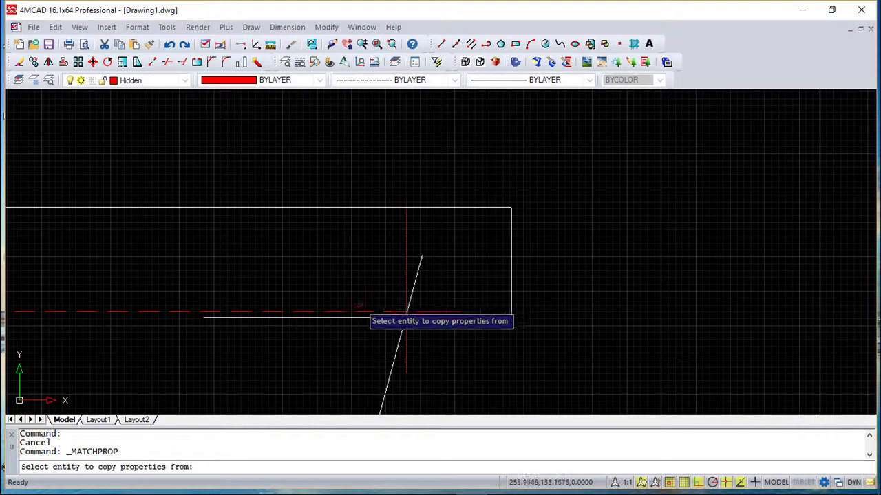
pyautogui.click(355, 311)
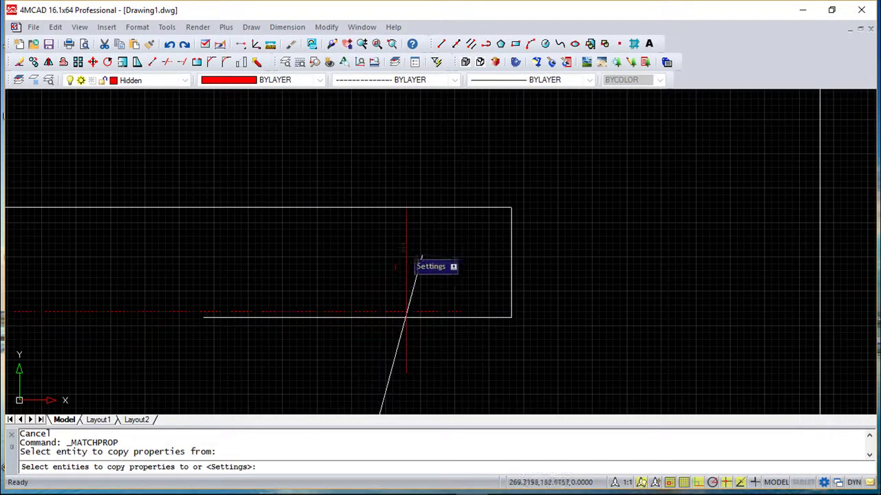
pyautogui.click(408, 251)
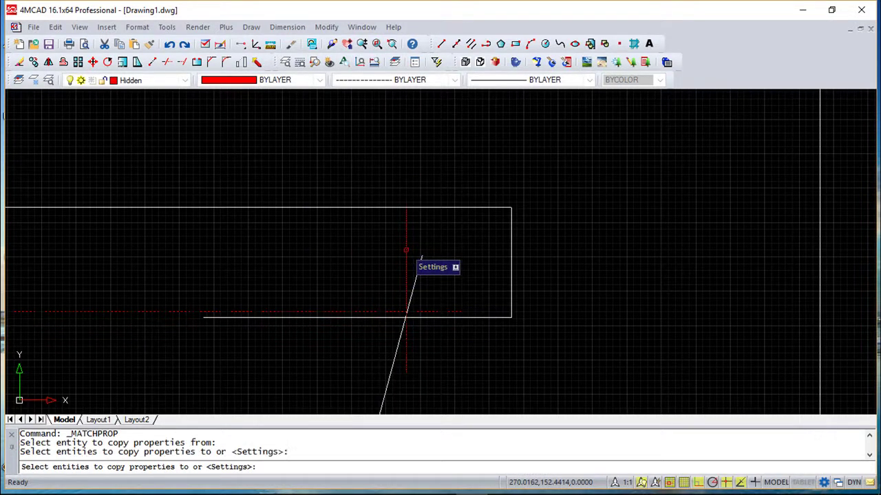
pyautogui.press('Escape')
pyautogui.press('Escape')
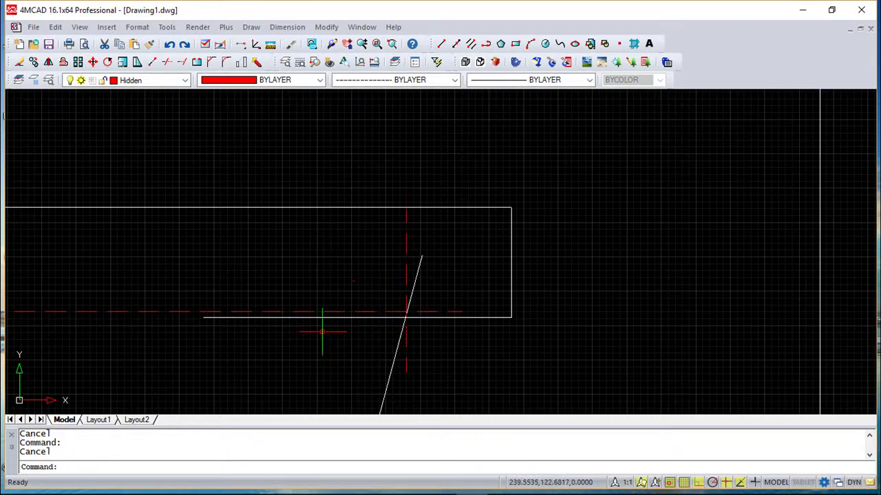
pyautogui.scroll(2, 306, 328)
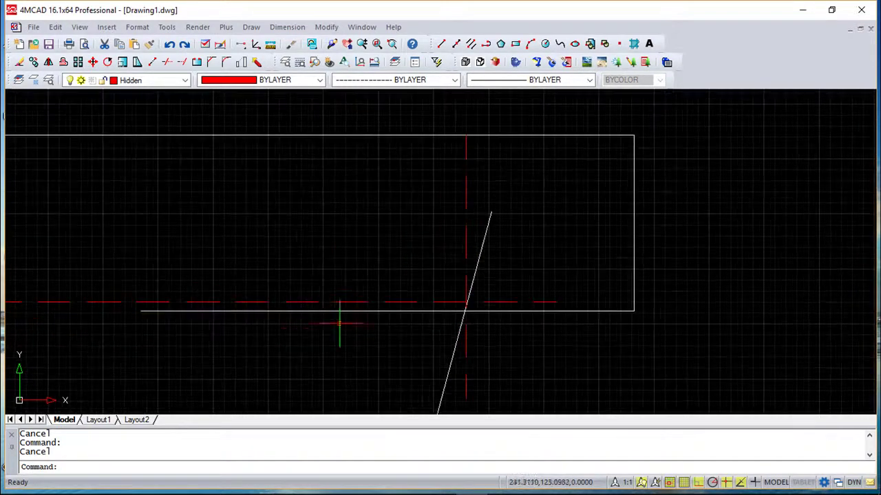
pyautogui.click(183, 81)
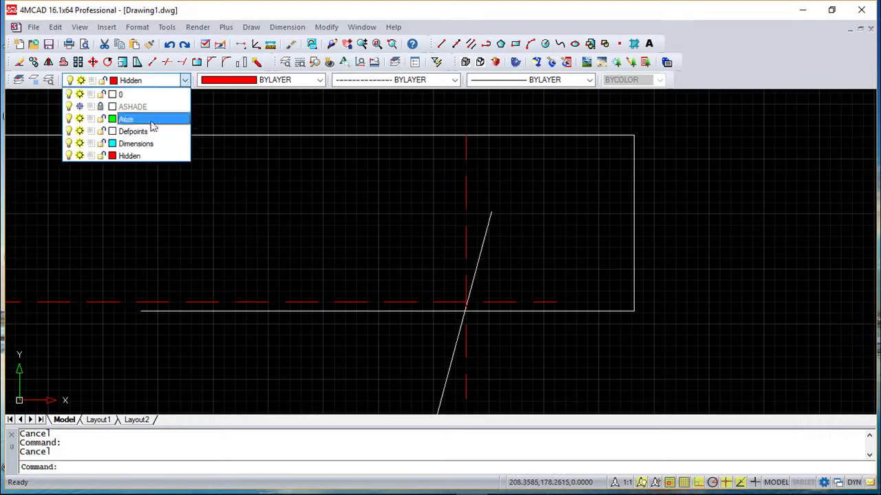
# - Make layer 0 current and draw a 1.75-radius circle at the centerlines' intersection
pyautogui.click(131, 96)
pyautogui.scroll(-3, 472, 319)
pyautogui.scroll(5, 473, 318)
pyautogui.scroll(2, 472, 316)
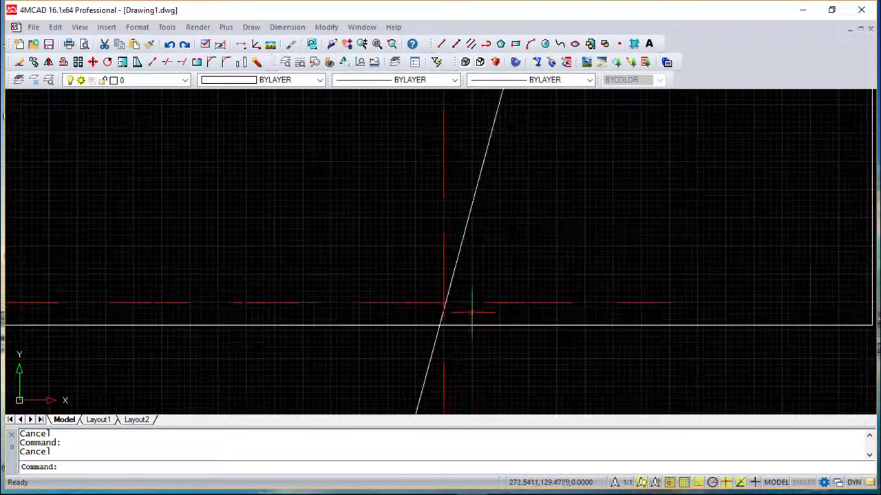
pyautogui.click(545, 44)
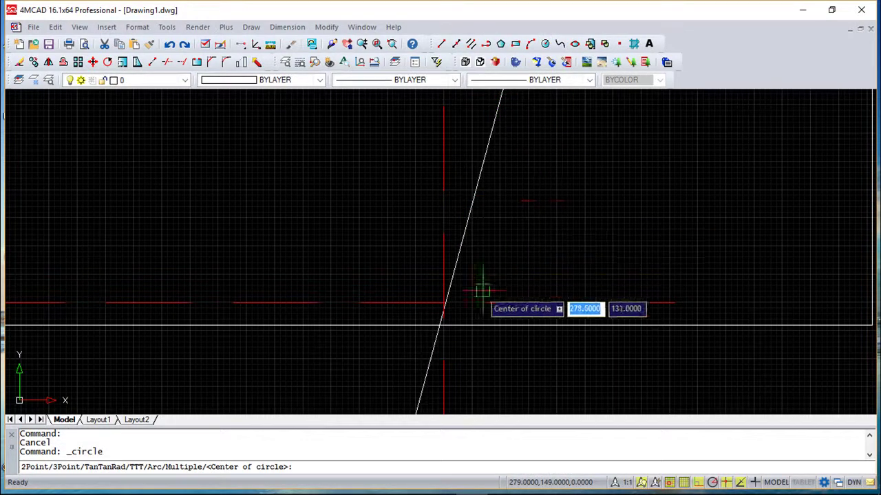
pyautogui.click(439, 298)
pyautogui.write('1.75')
pyautogui.press('Return')
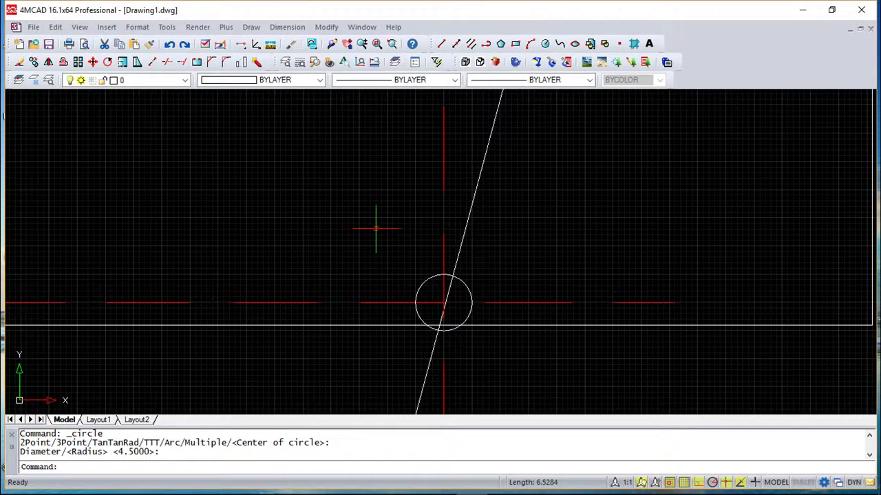
pyautogui.click(334, 29)
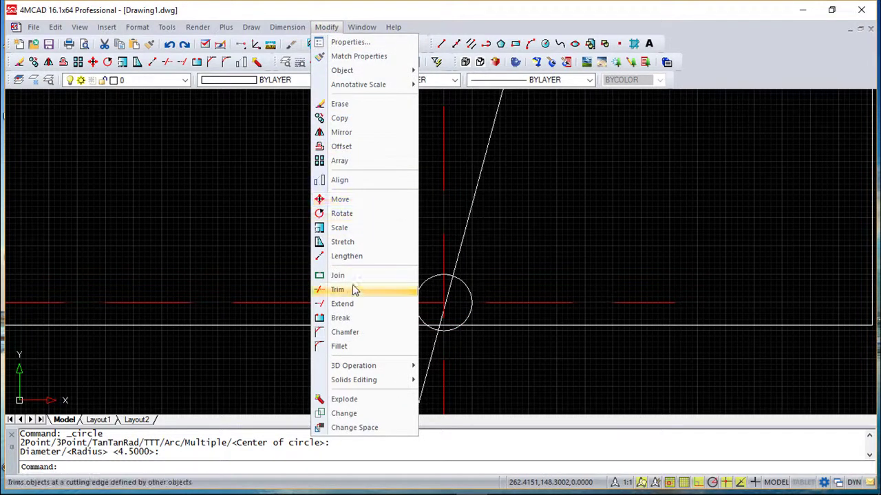
# - Trim the slanted line and vertical centerline pieces near the small circle's centre
pyautogui.click(353, 290)
pyautogui.click(574, 353)
pyautogui.click(352, 233)
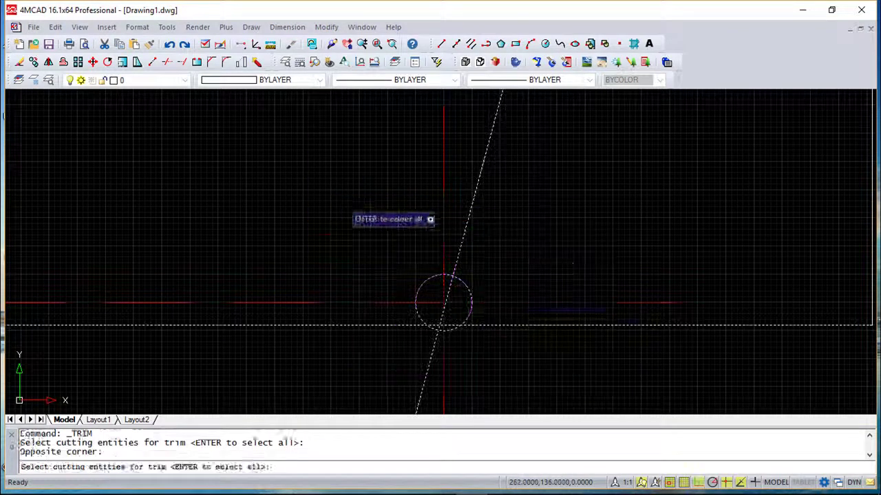
pyautogui.press('Return')
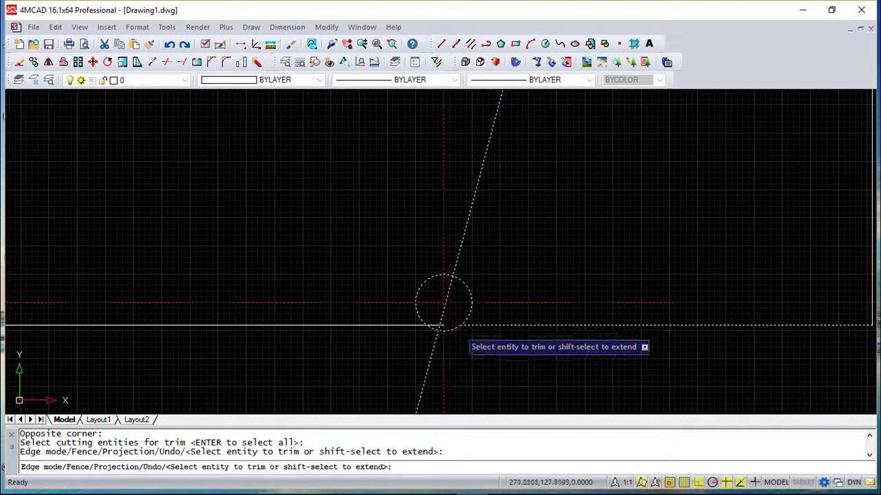
pyautogui.scroll(2, 455, 335)
pyautogui.scroll(2, 455, 335)
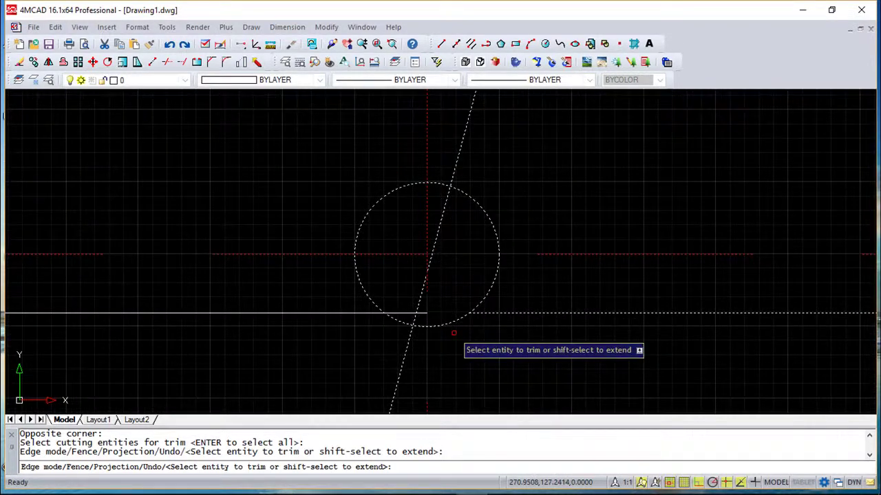
pyautogui.click(416, 319)
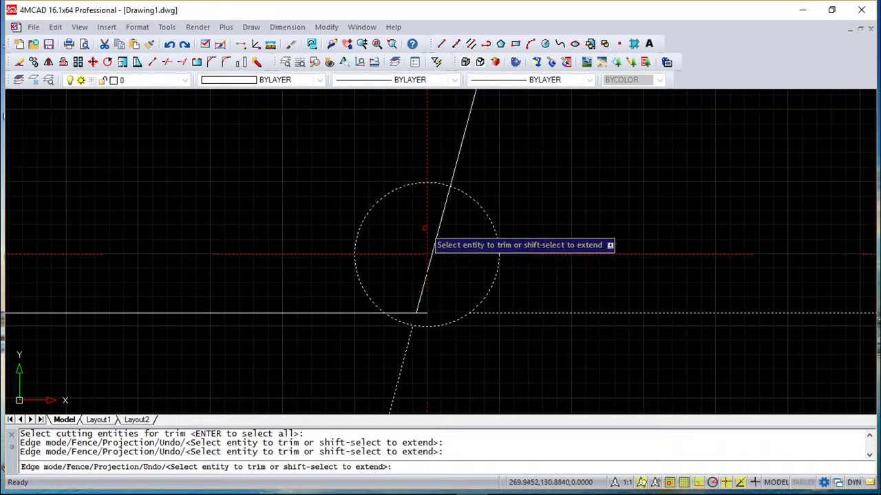
pyautogui.click(423, 214)
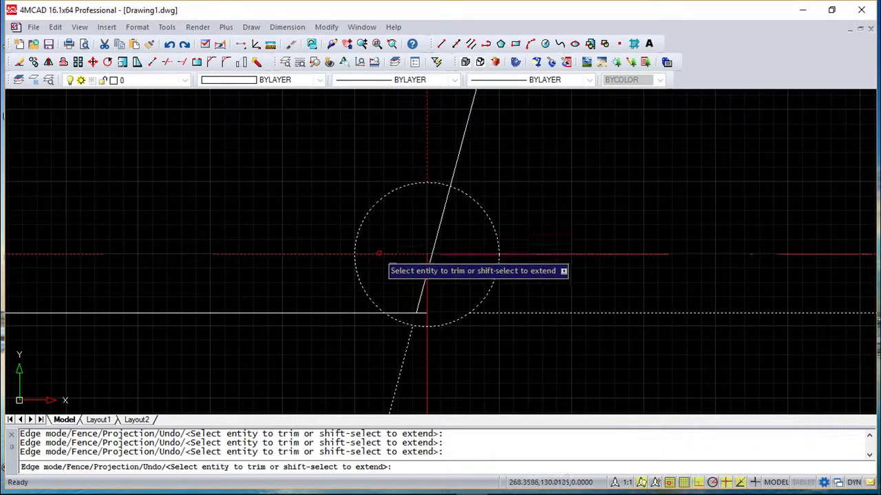
pyautogui.press('Escape')
pyautogui.press('Escape')
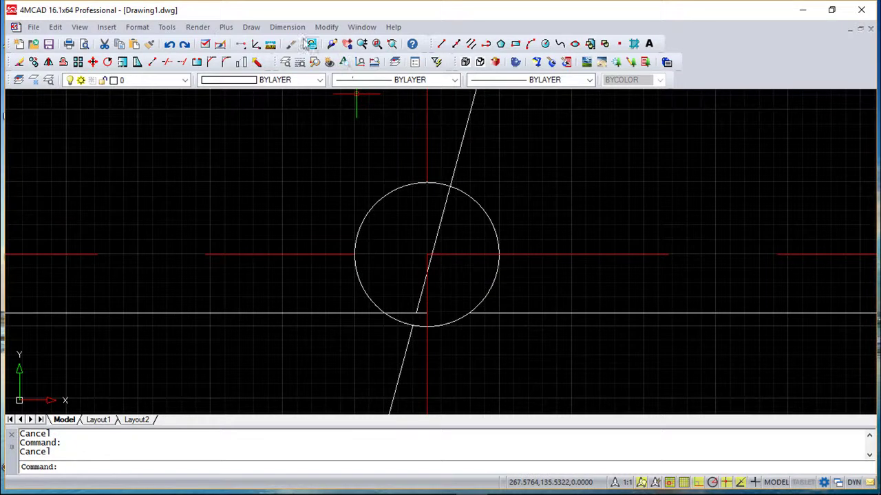
# - Erase three lines around the circle, then undo to restore them
pyautogui.click(17, 66)
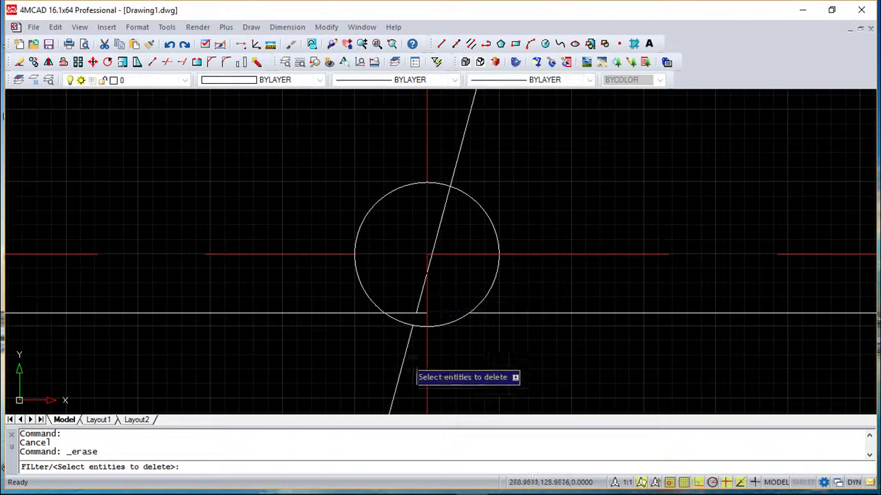
pyautogui.click(401, 374)
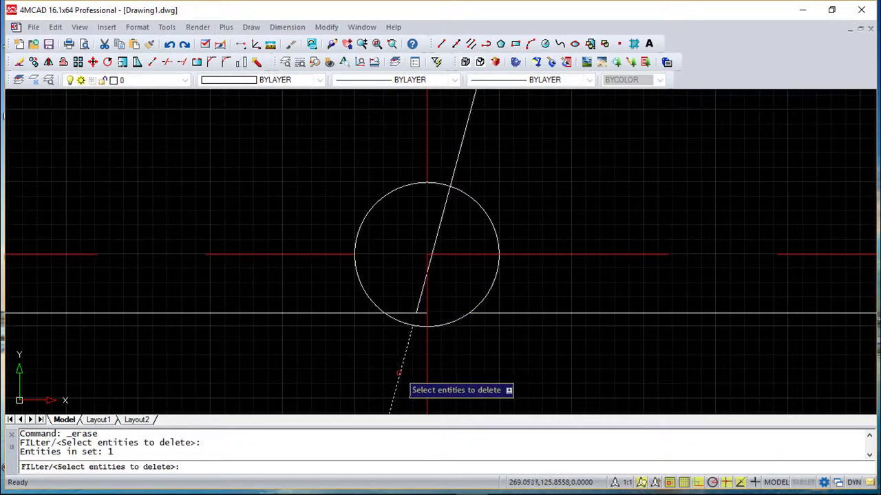
pyautogui.click(428, 371)
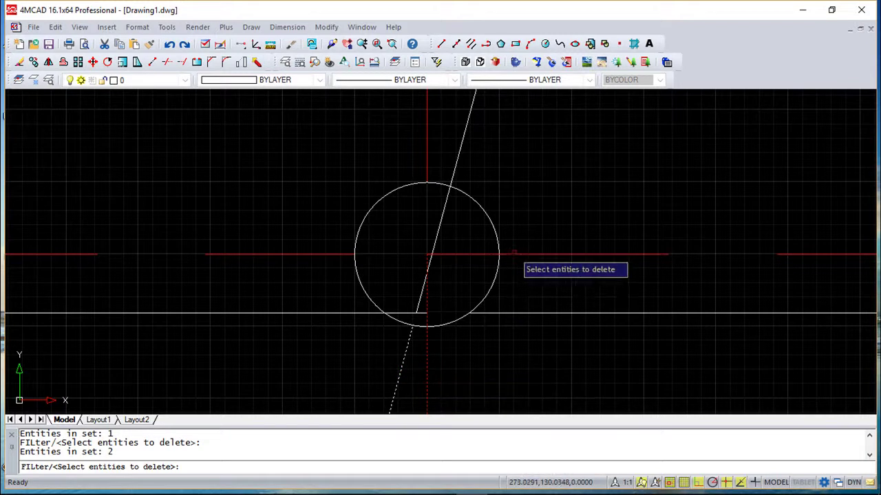
pyautogui.click(422, 277)
pyautogui.press('Return')
pyautogui.scroll(-3, 470, 314)
pyautogui.scroll(-5, 470, 314)
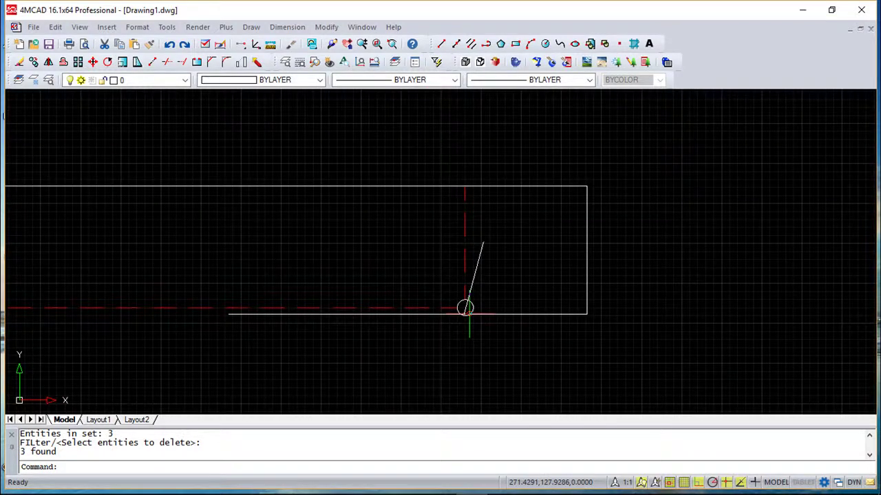
pyautogui.click(169, 46)
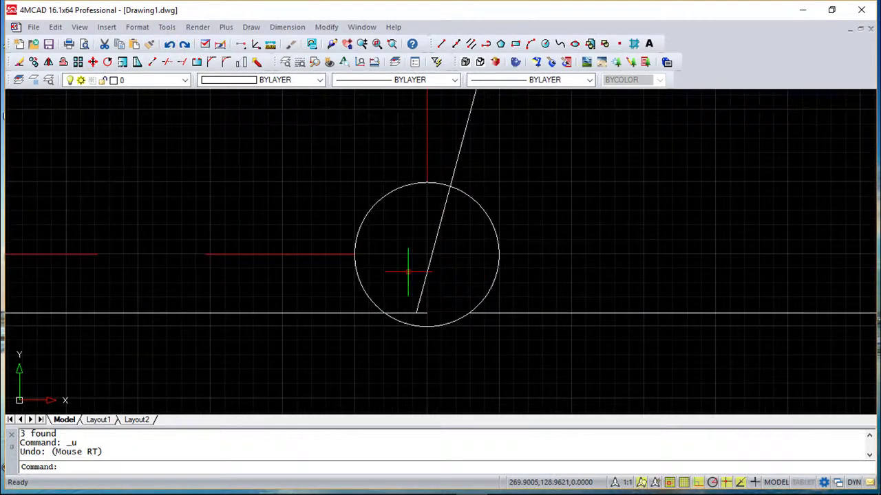
pyautogui.click(167, 50)
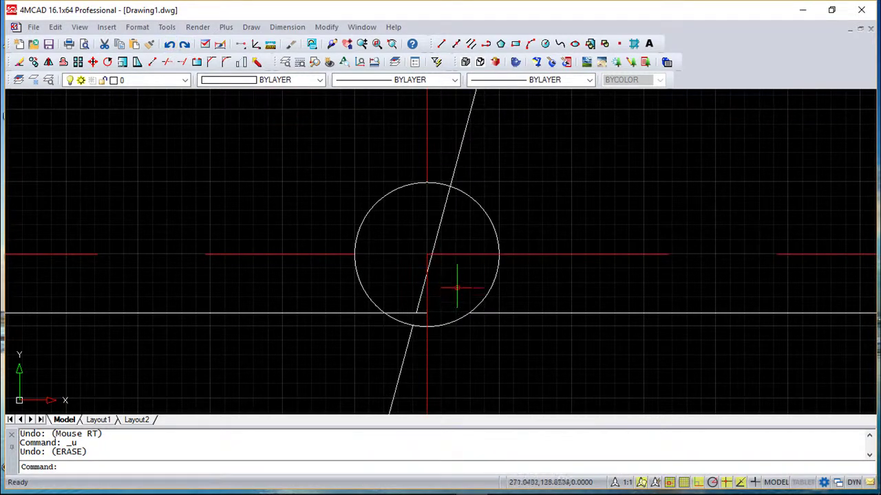
# - Erase the slanted line above the circle and the red centerline pieces right of and below it
pyautogui.click(19, 62)
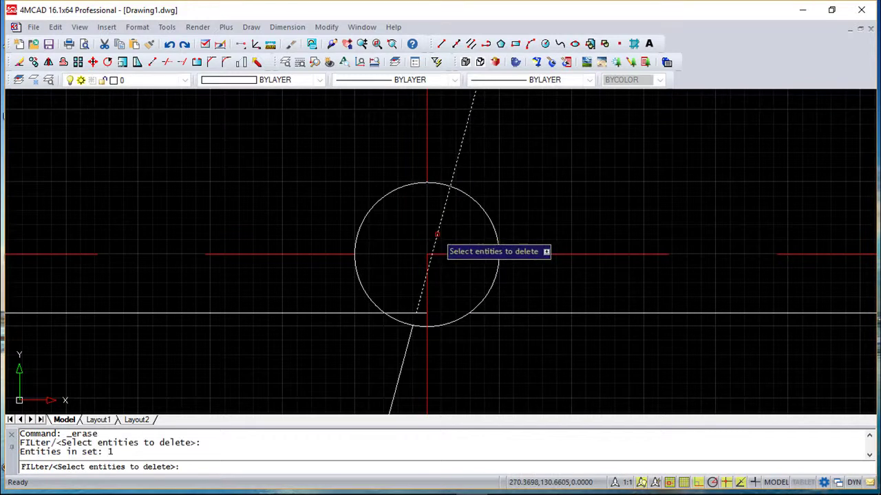
pyautogui.press('Return')
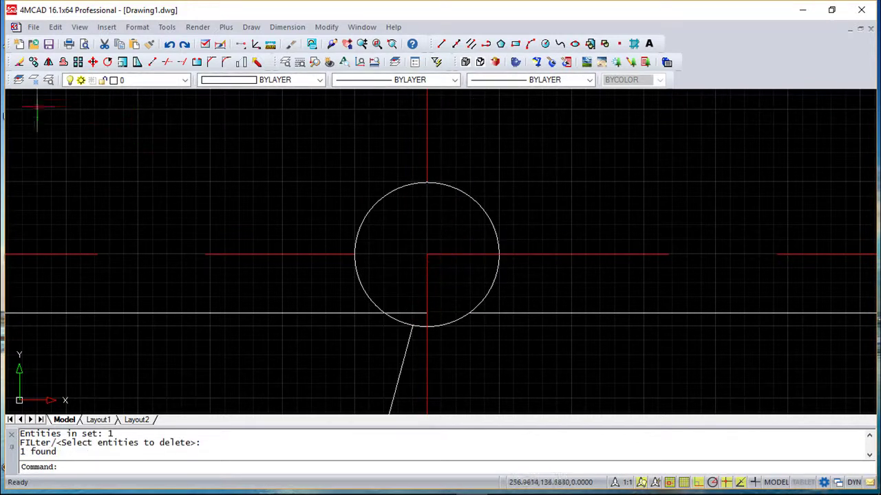
pyautogui.click(20, 62)
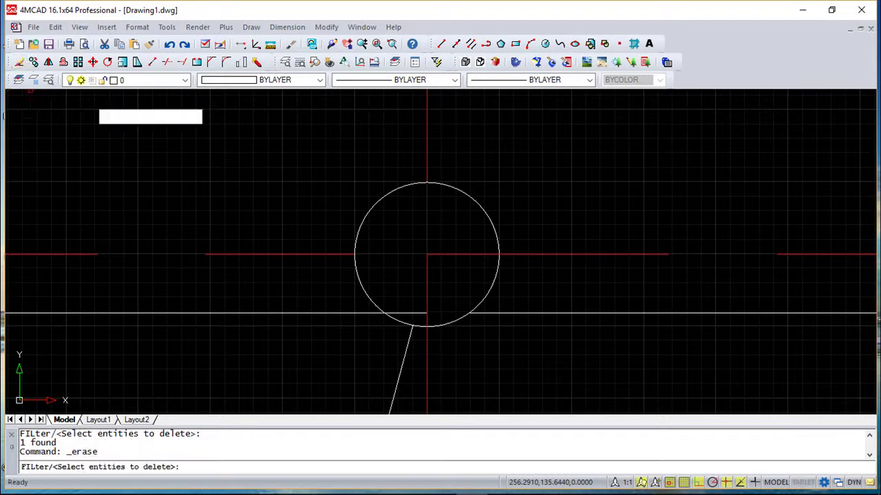
pyautogui.click(428, 256)
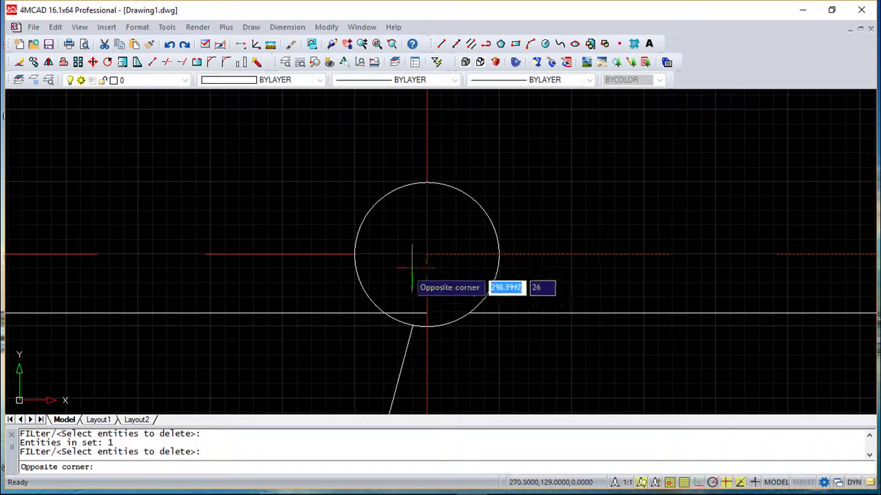
pyautogui.click(488, 291)
pyautogui.press('Return')
pyautogui.scroll(2, 451, 289)
pyautogui.scroll(3, 453, 283)
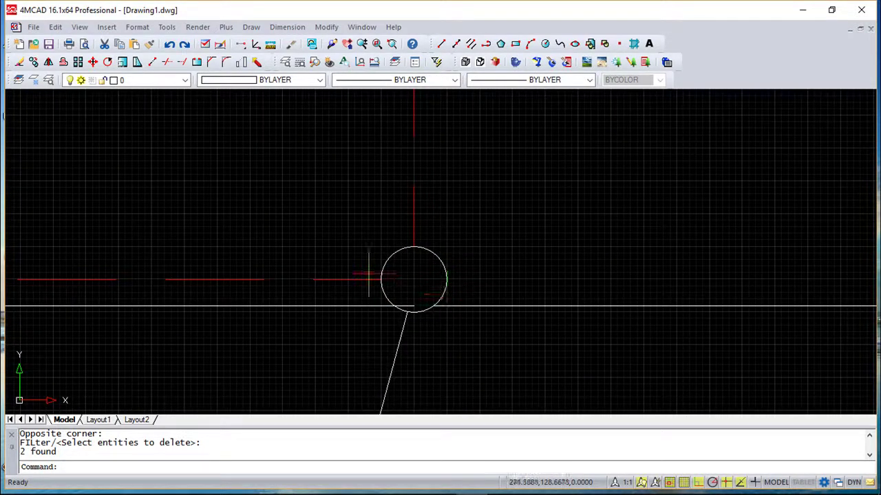
# - Erase the left half of the white inner horizontal line
pyautogui.click(20, 63)
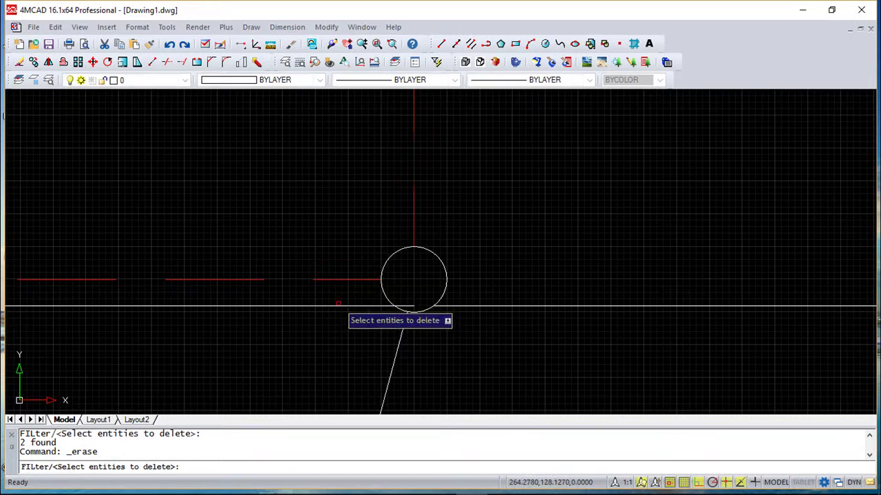
pyautogui.click(412, 307)
pyautogui.press('Return')
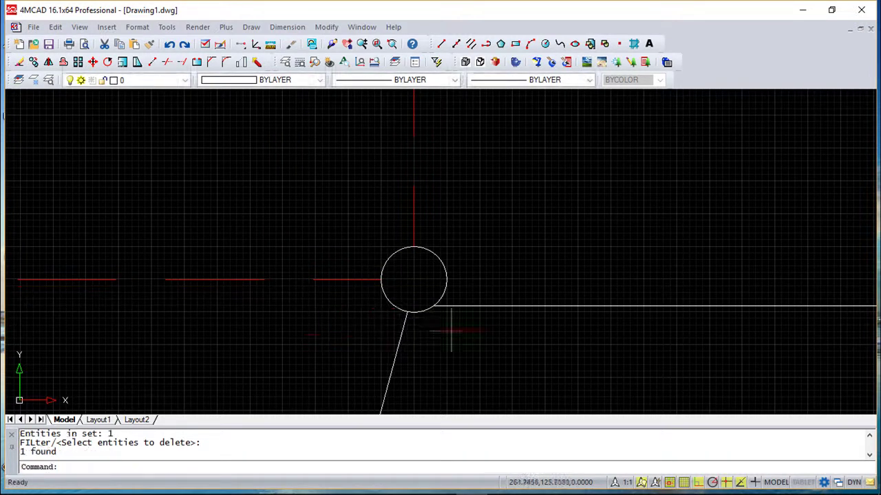
pyautogui.press('Escape')
# - Trim away the circle's lower arc between the slanted line and inner edge
pyautogui.click(326, 27)
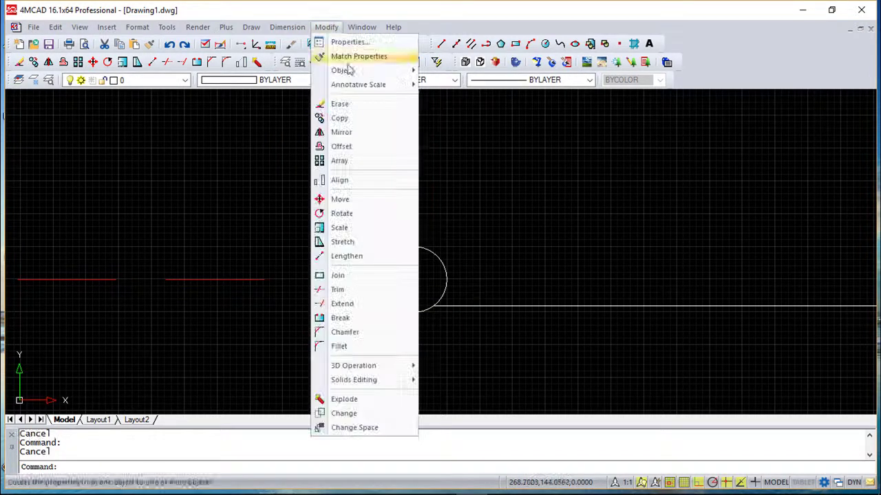
pyautogui.click(344, 290)
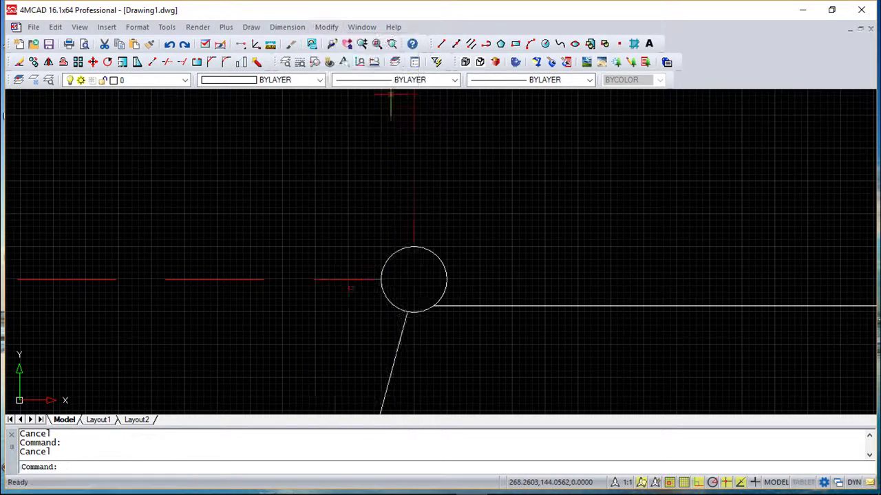
pyautogui.click(527, 363)
pyautogui.click(295, 212)
pyautogui.press('Return')
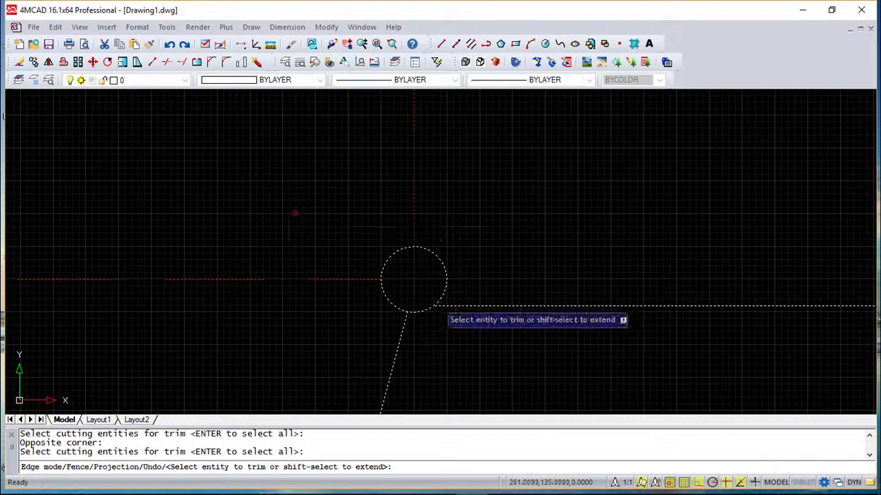
pyautogui.press('Escape')
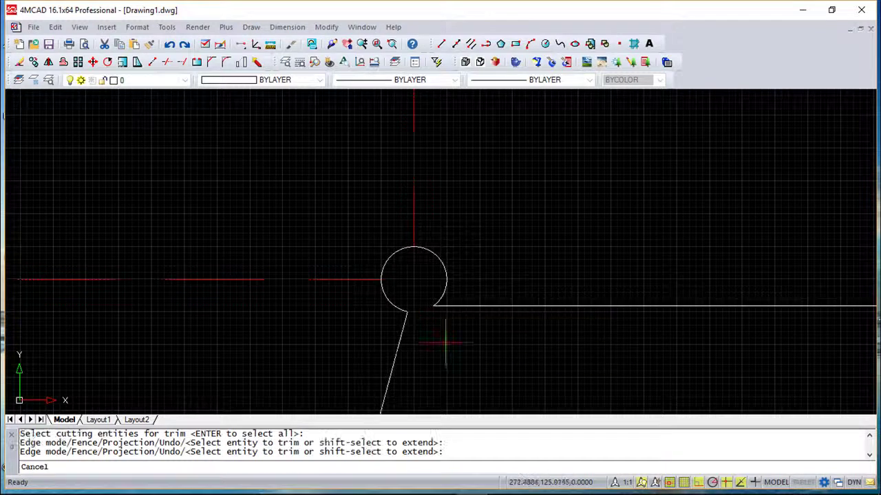
pyautogui.press('Escape')
pyautogui.scroll(-5, 441, 341)
pyautogui.moveTo(536, 249); pyautogui.dragTo(513, 258, button='middle')
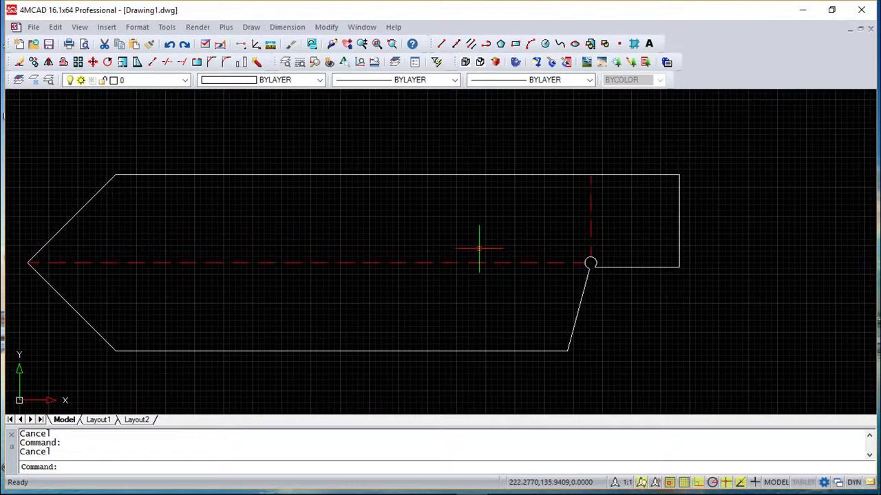
# - Offset the top edge down and the right edge inward by 20
pyautogui.click(326, 27)
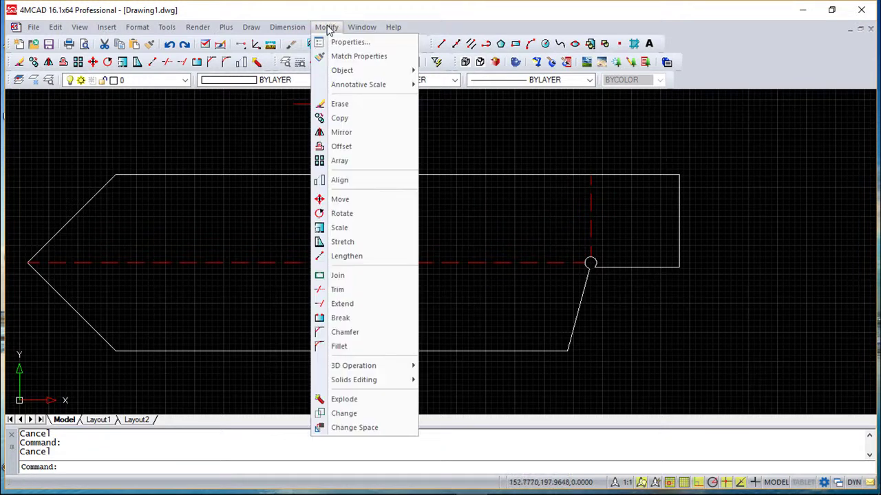
pyautogui.click(358, 146)
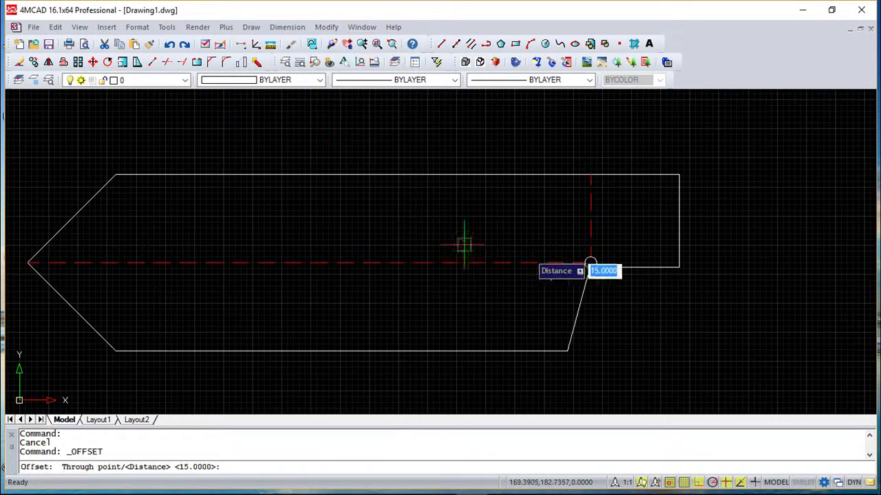
pyautogui.write('0')
pyautogui.press('Return')
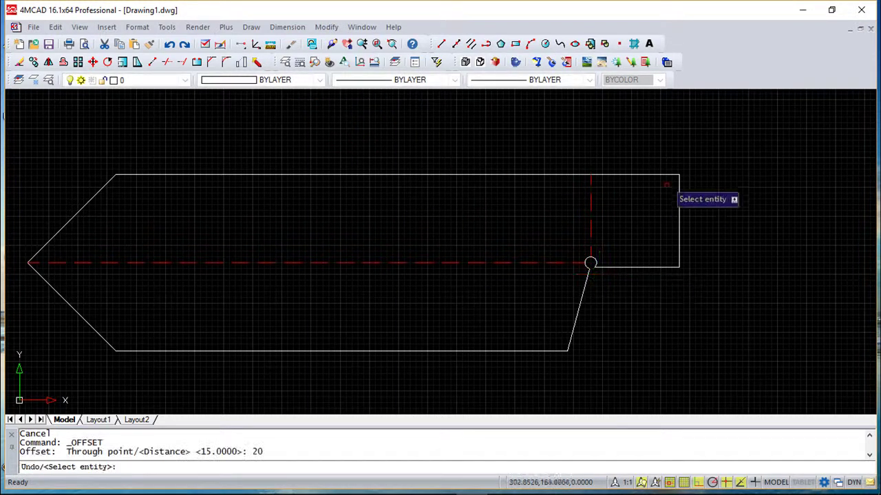
pyautogui.click(651, 175)
pyautogui.click(641, 234)
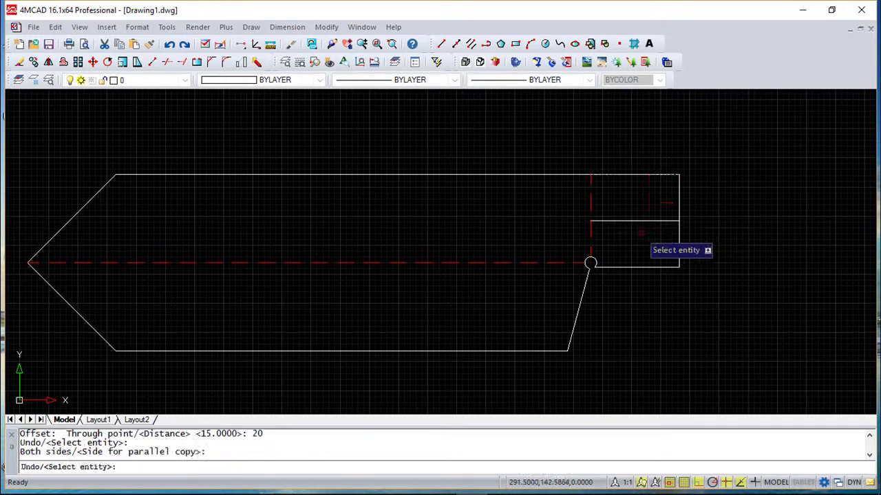
pyautogui.click(678, 242)
pyautogui.click(633, 240)
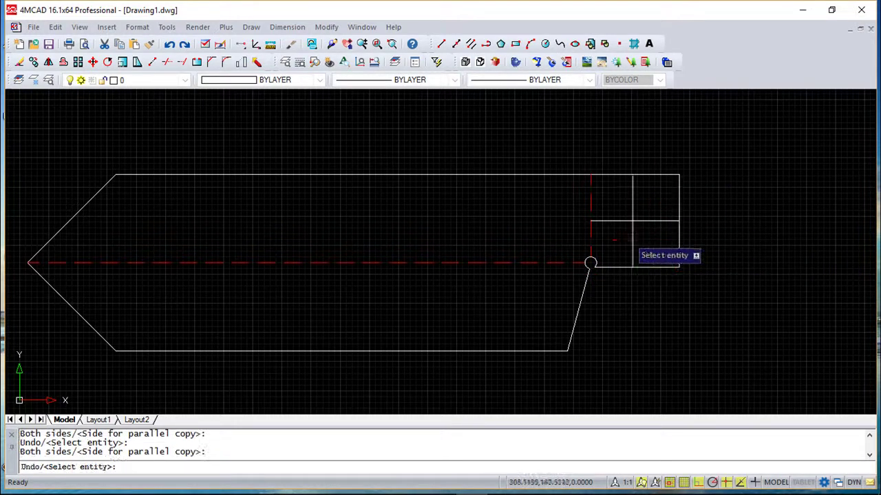
pyautogui.scroll(2, 576, 191)
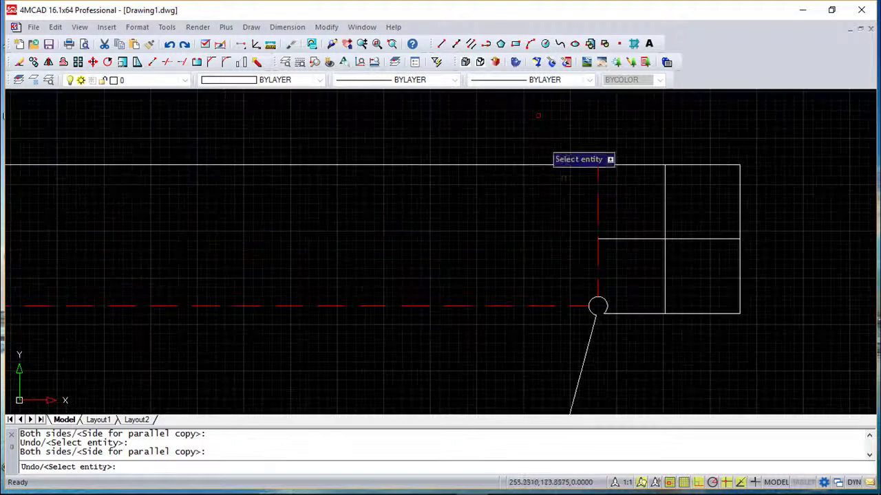
# - Draw a 2.5-radius hole where the two offset lines cross
pyautogui.click(545, 44)
pyautogui.click(665, 239)
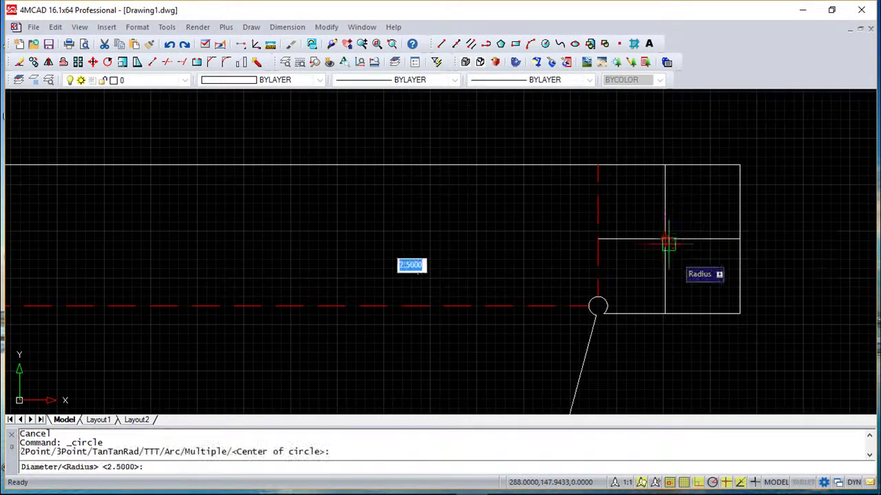
pyautogui.press('Return')
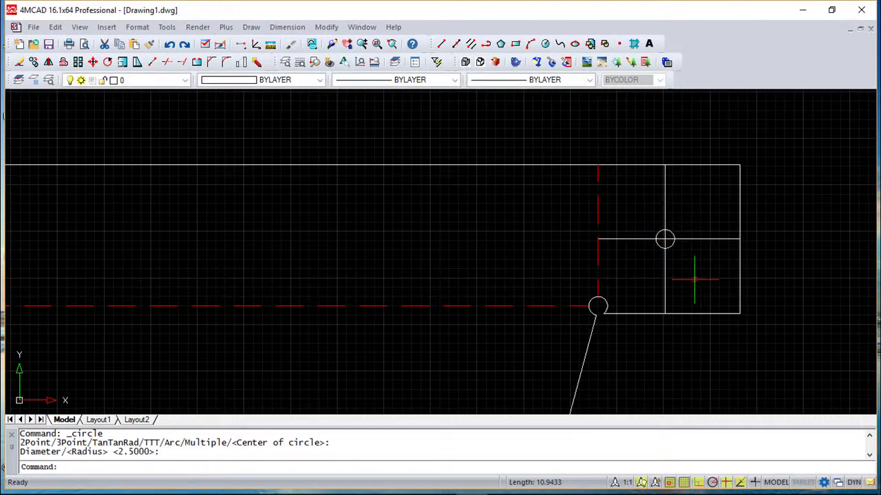
pyautogui.press('Escape')
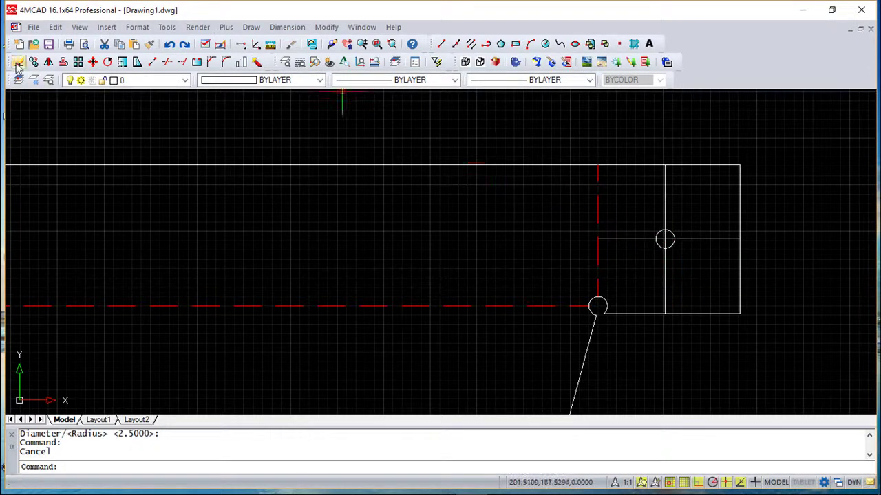
# - Erase both offset construction lines so only the 2.5-radius hole remains in the rectangular end
pyautogui.click(18, 64)
pyautogui.click(674, 297)
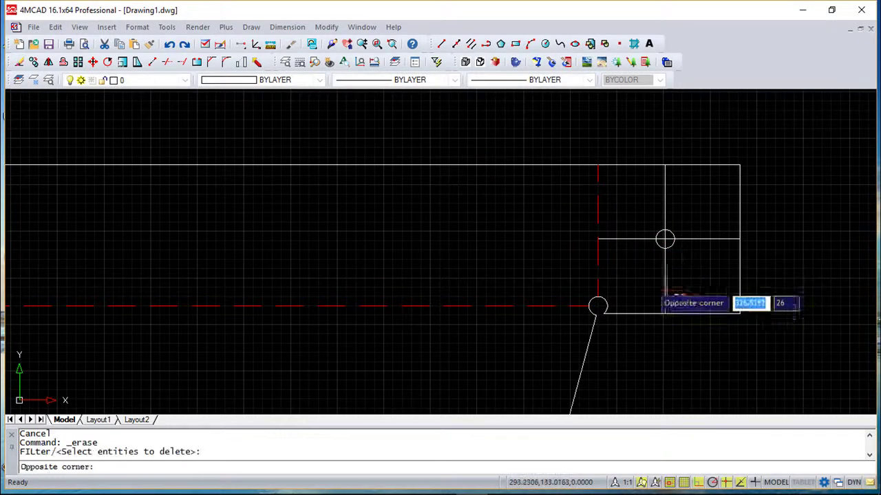
pyautogui.click(678, 275)
pyautogui.click(708, 248)
pyautogui.click(695, 209)
pyautogui.press('Return')
pyautogui.moveTo(328, 249); pyautogui.dragTo(633, 289, button='middle')
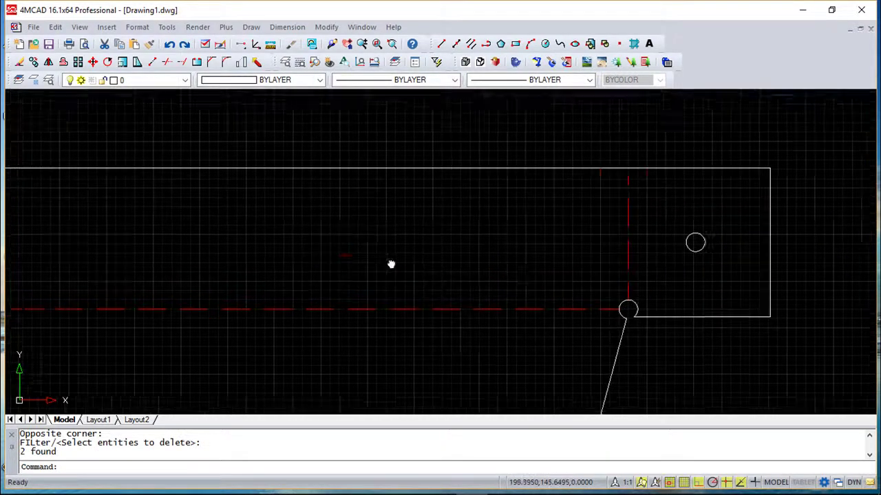
pyautogui.moveTo(286, 273)
pyautogui.mouseDown(button='middle')
pyautogui.moveTo(404, 262)
pyautogui.moveTo(512, 232)
pyautogui.mouseUp(button='middle')
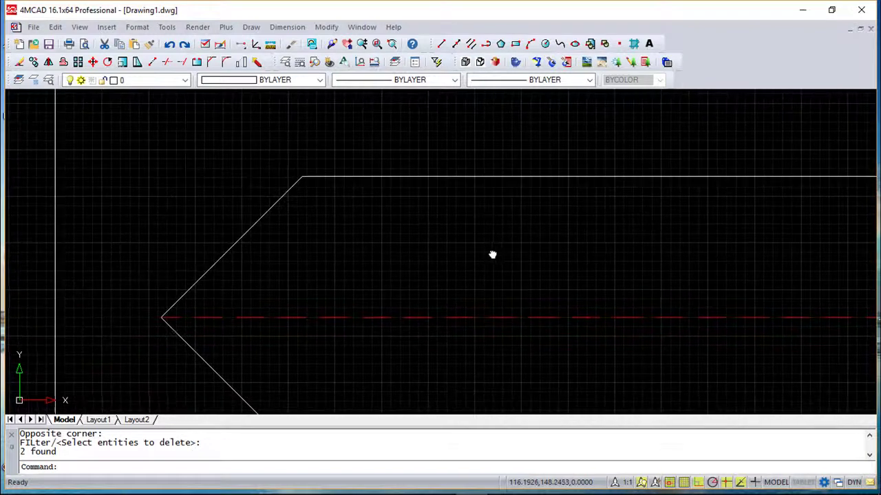
pyautogui.press('Escape')
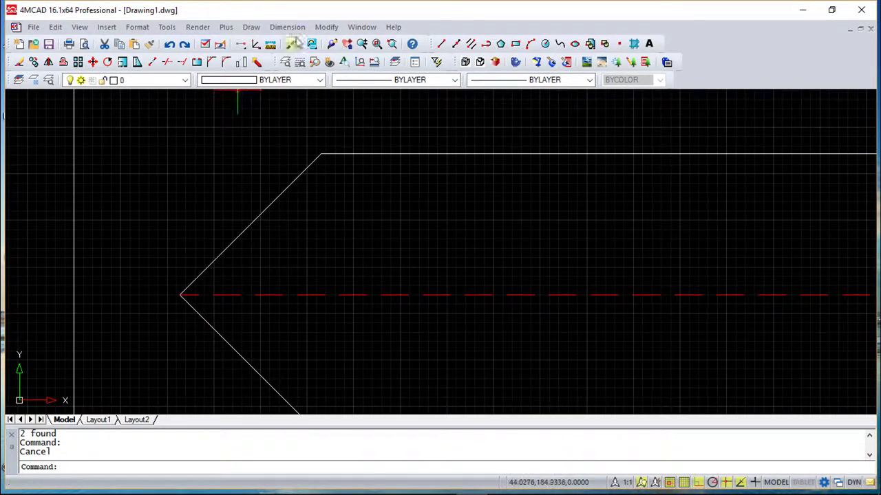
# - Draw a 65.4-long line from the arrow tip along the centerline
pyautogui.click(442, 45)
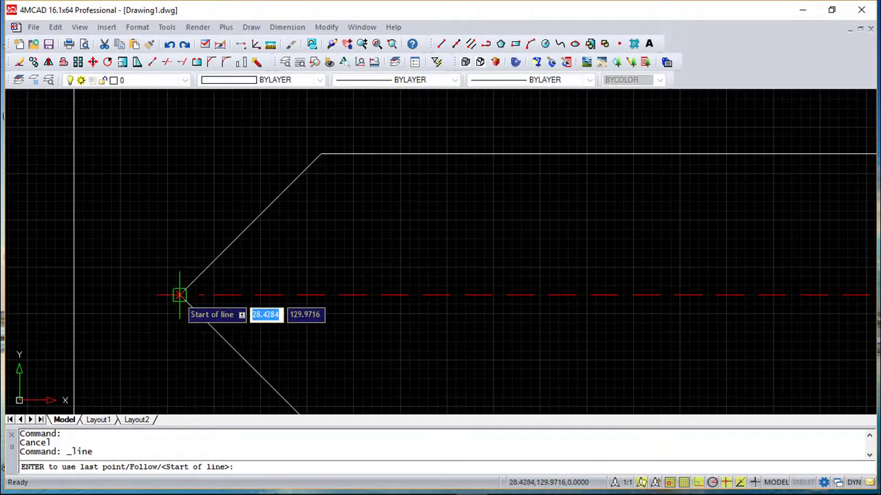
pyautogui.click(179, 296)
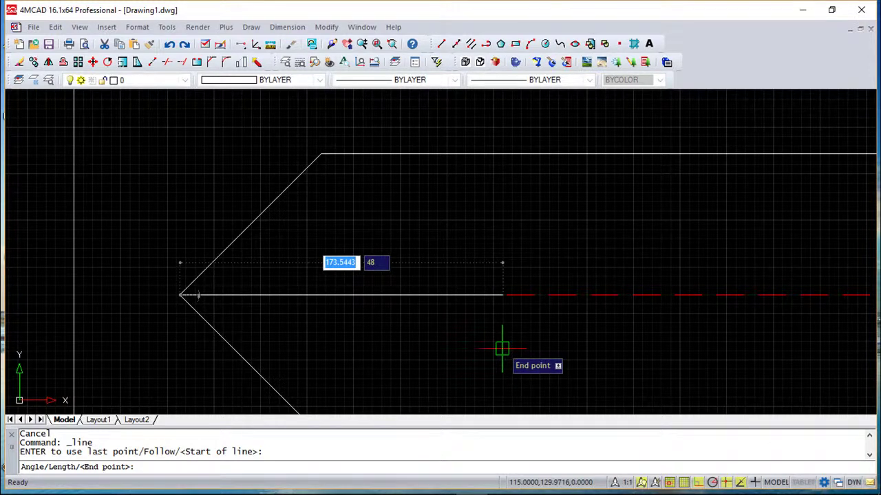
pyautogui.write('65.4')
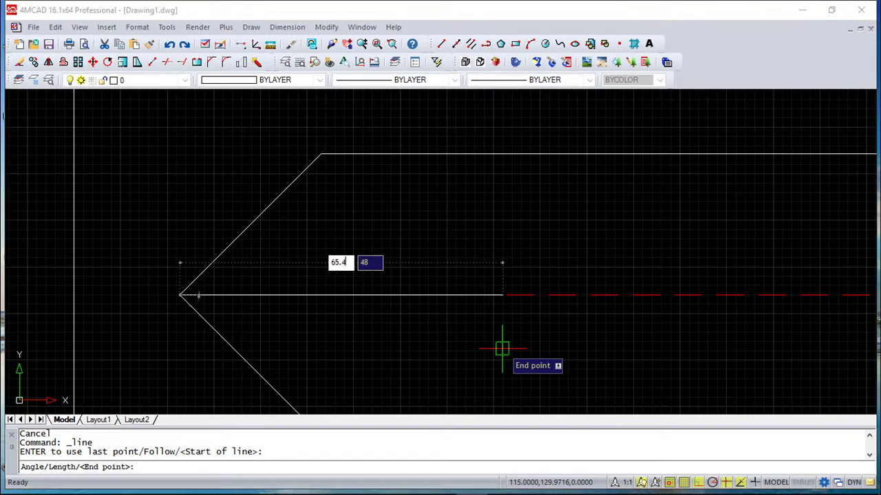
pyautogui.press('Return')
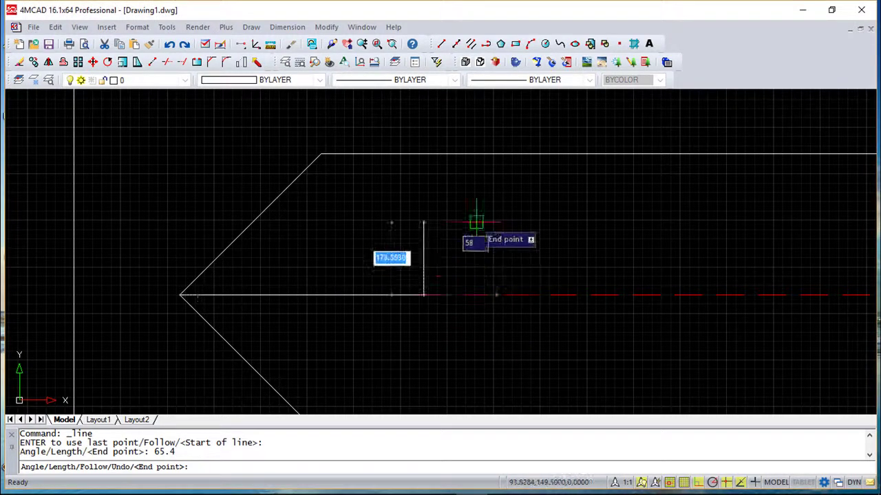
# - Finish the vertical line, then offset the top edge 20 units downward
pyautogui.click(448, 124)
pyautogui.press('Return')
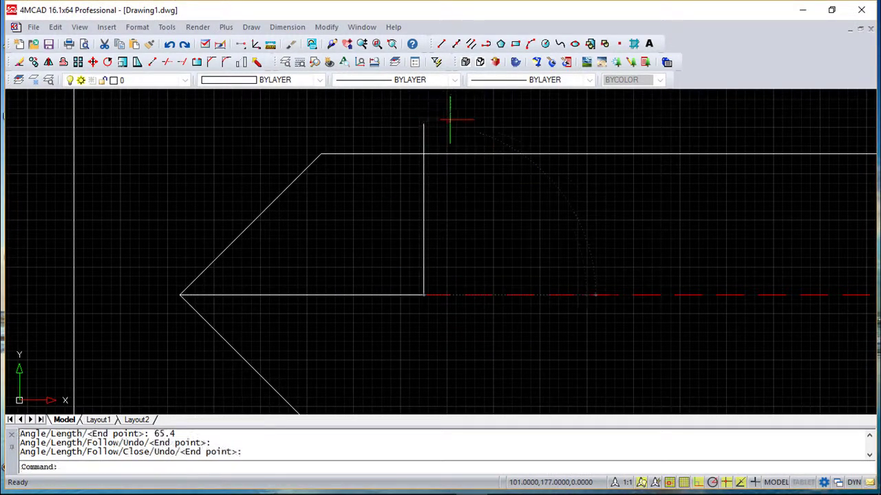
pyautogui.click(326, 26)
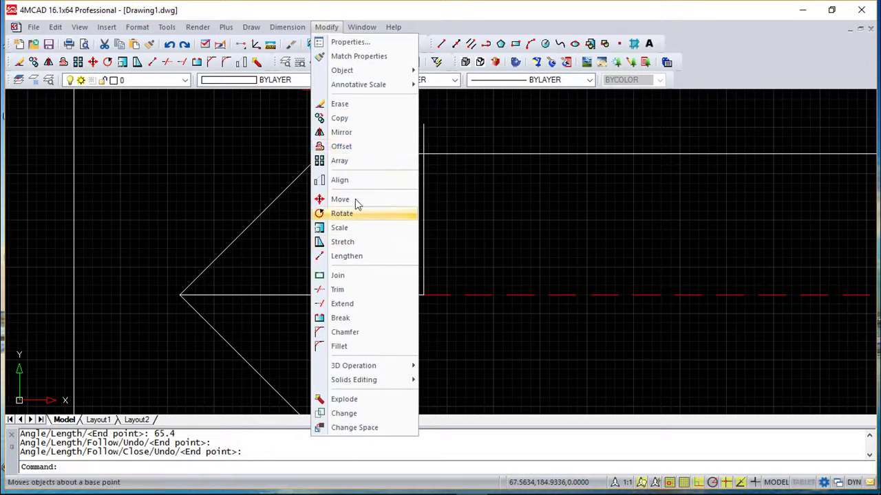
pyautogui.click(348, 147)
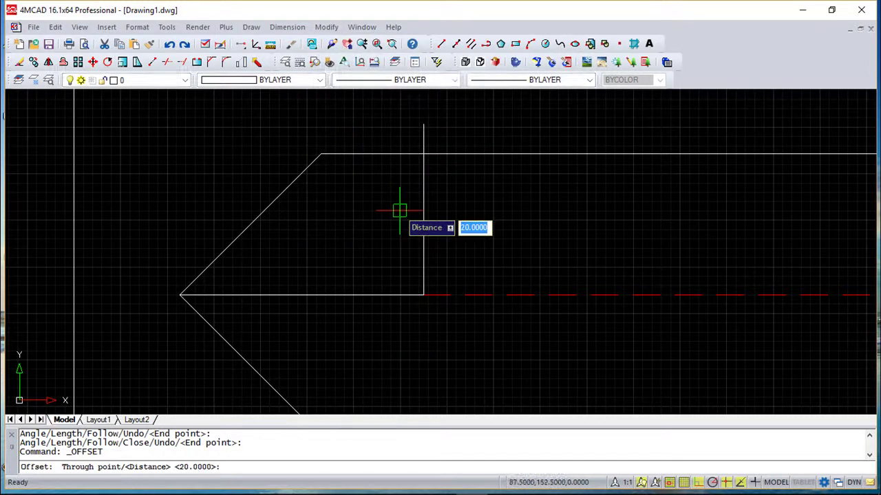
pyautogui.press('Return')
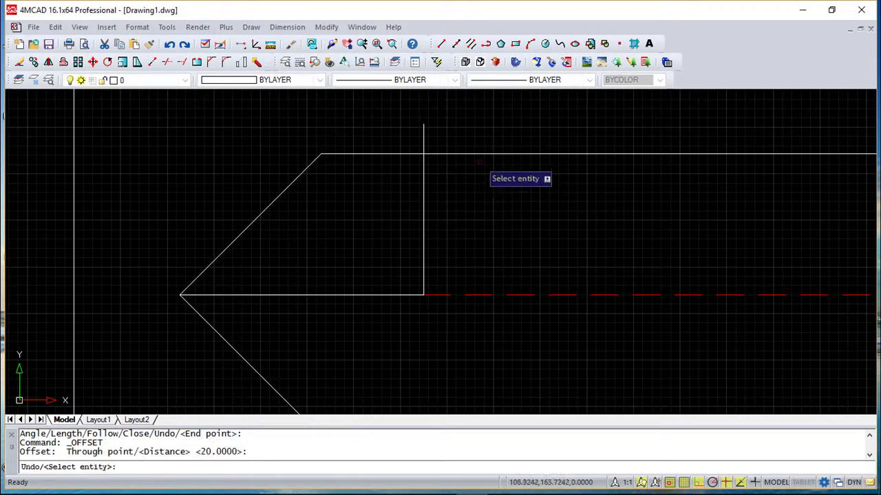
pyautogui.click(480, 157)
pyautogui.click(477, 206)
pyautogui.press('Escape')
# - Draw a radius 2.5 hole circle where the offset and vertical lines cross
pyautogui.click(545, 44)
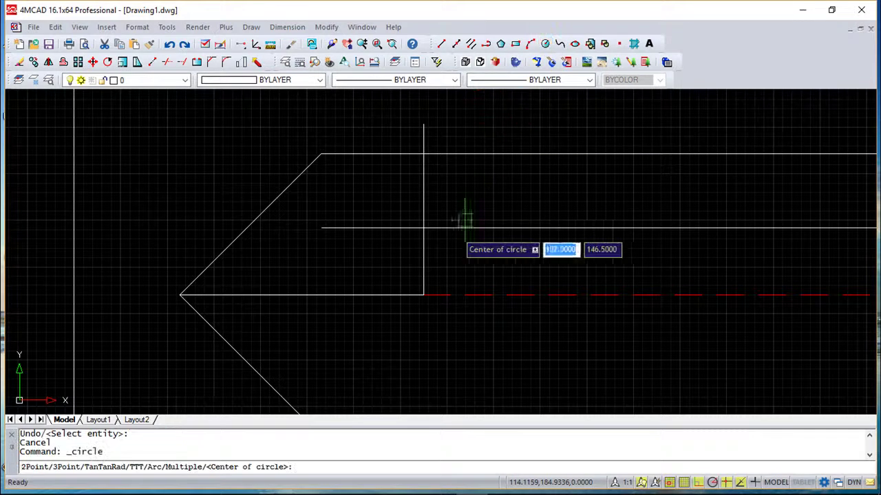
pyautogui.click(423, 227)
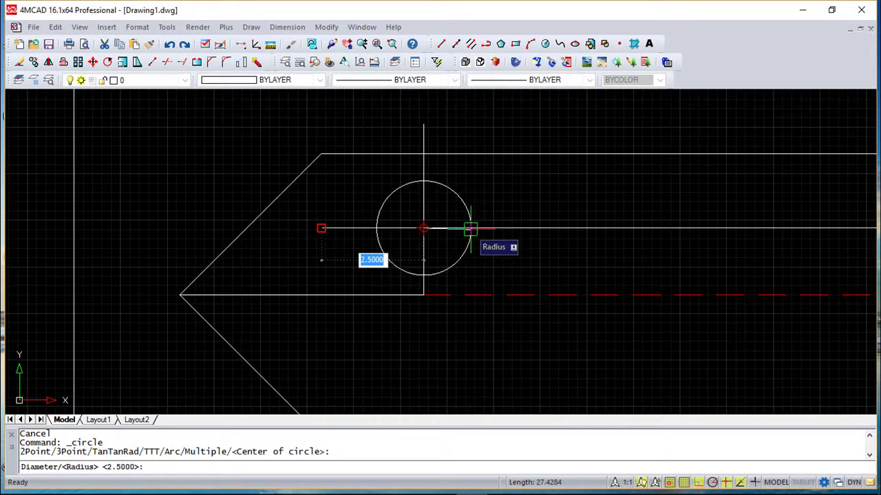
pyautogui.press('Escape')
pyautogui.press('Escape')
pyautogui.press('Escape')
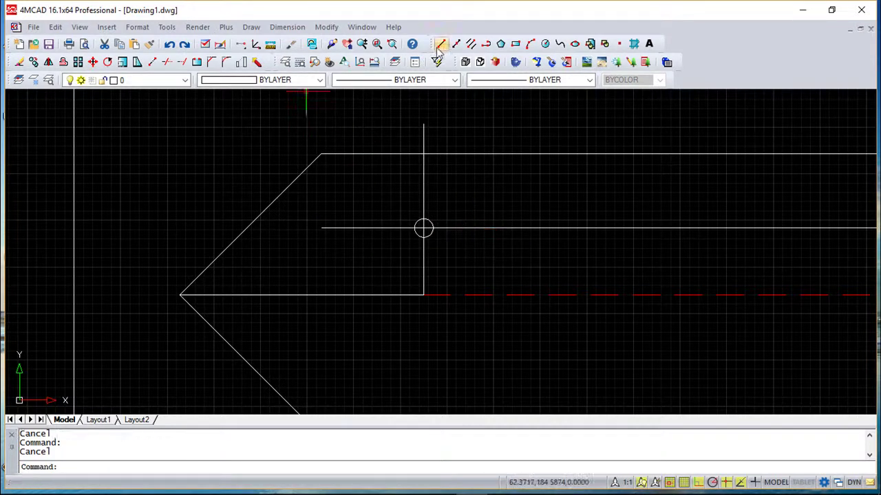
# - Erase the construction lines around the left-end hole and zoom out to the whole part
pyautogui.click(18, 67)
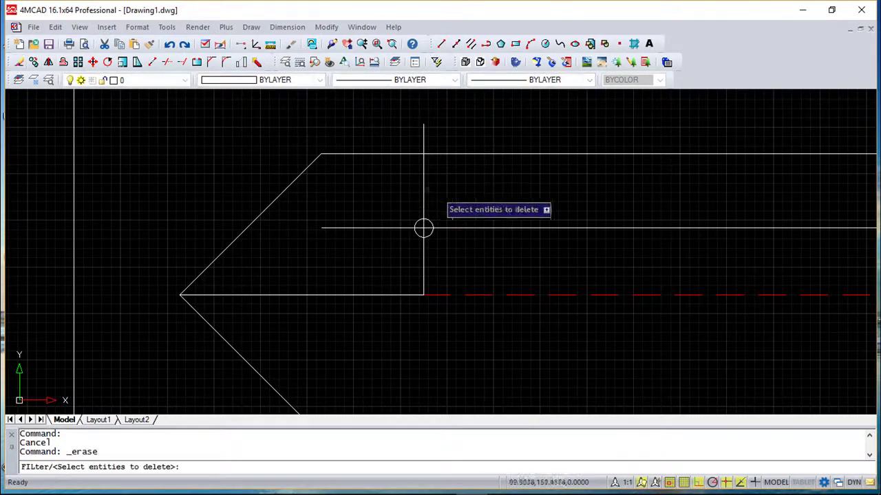
pyautogui.click(413, 179)
pyautogui.click(484, 238)
pyautogui.click(490, 244)
pyautogui.click(454, 220)
pyautogui.click(138, 265)
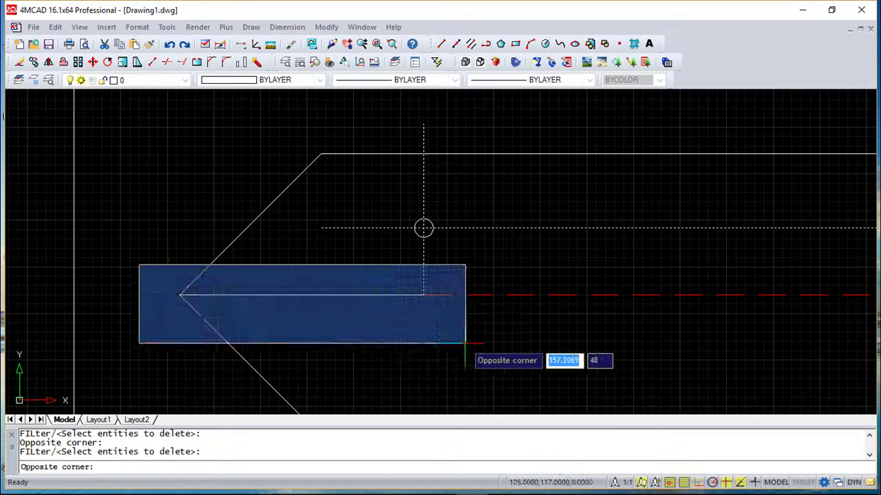
pyautogui.click(481, 348)
pyautogui.press('Return')
pyautogui.scroll(-2, 481, 349)
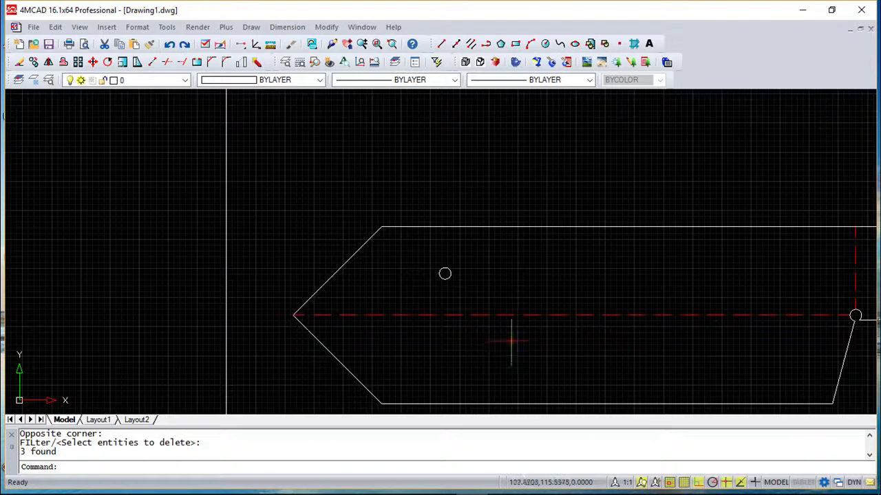
pyautogui.moveTo(512, 340); pyautogui.dragTo(353, 275, button='middle')
# - Make Dimensions the current layer and add a 203.60 linear dimension above the part
pyautogui.press('Escape')
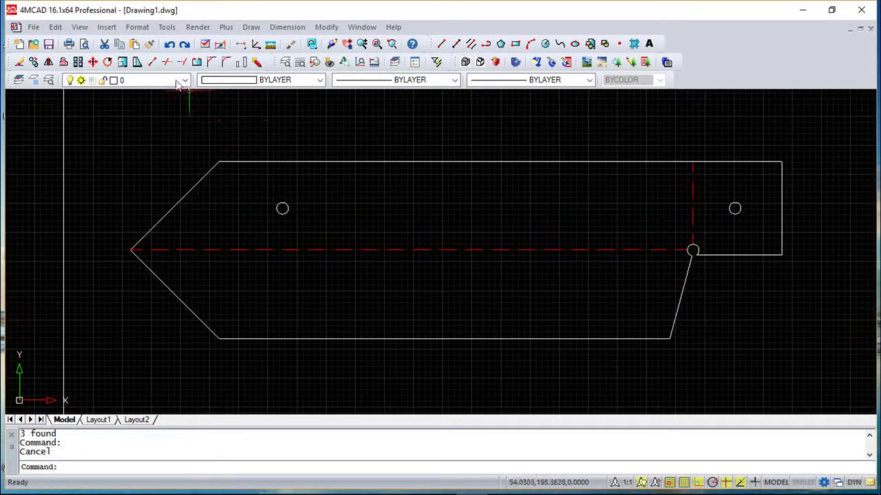
pyautogui.click(186, 82)
pyautogui.click(137, 143)
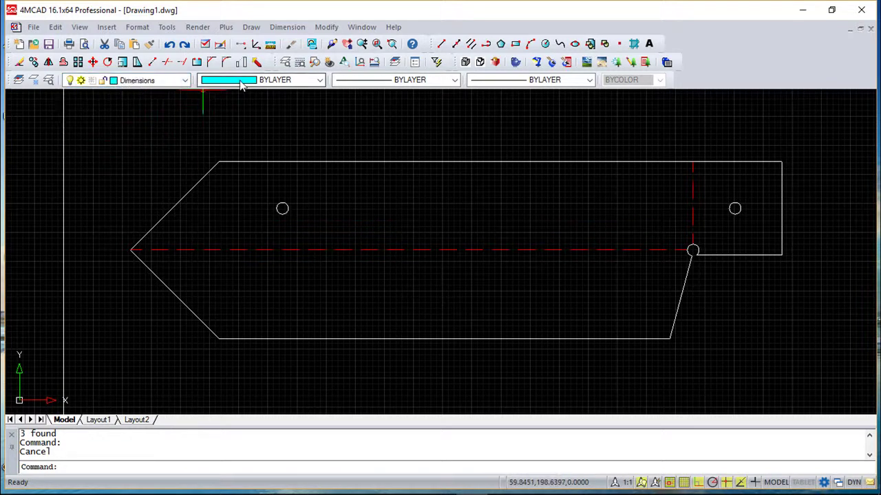
pyautogui.click(301, 27)
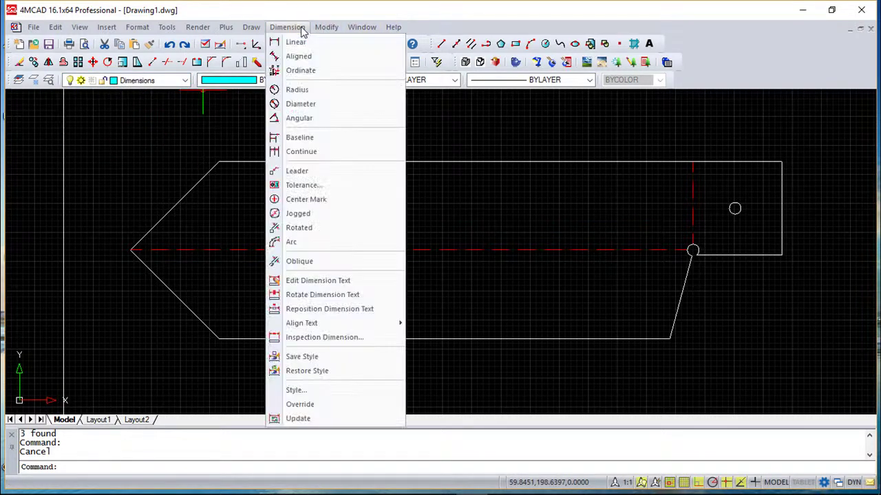
pyautogui.click(303, 39)
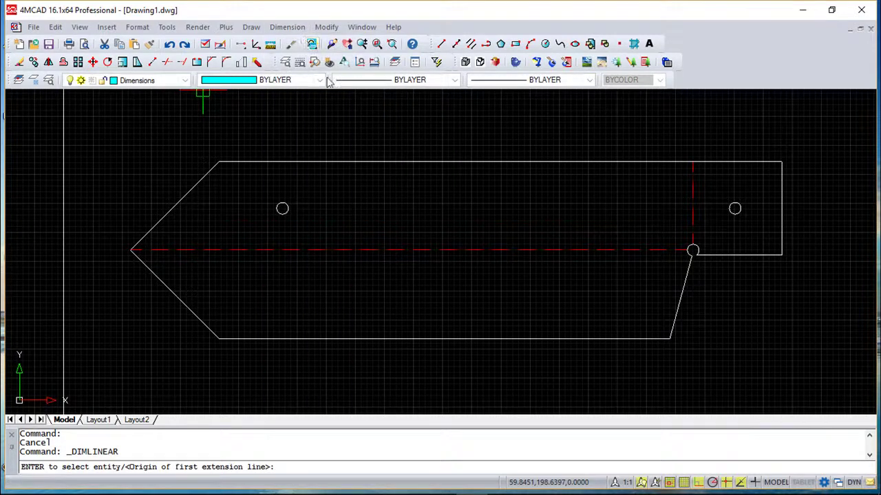
pyautogui.click(218, 162)
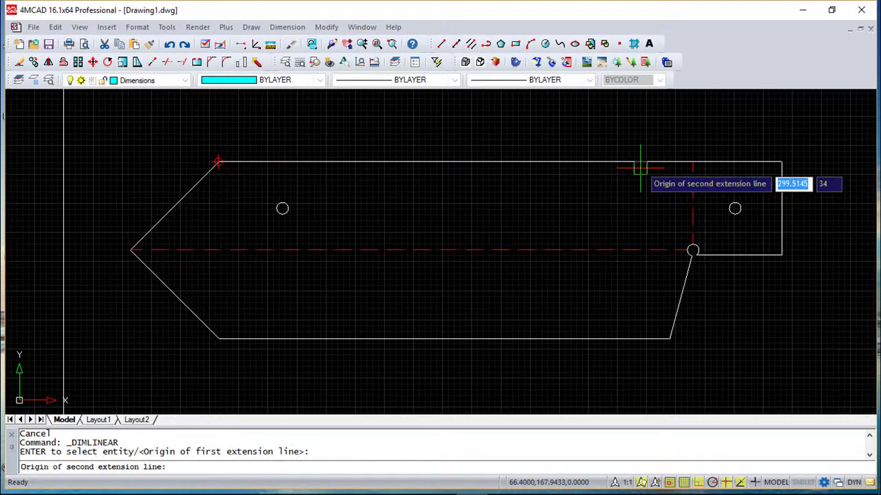
pyautogui.click(693, 161)
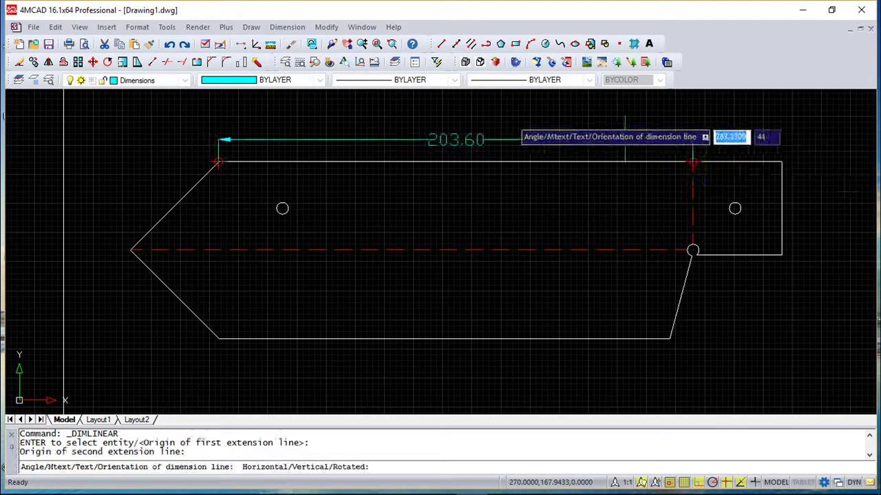
pyautogui.click(441, 124)
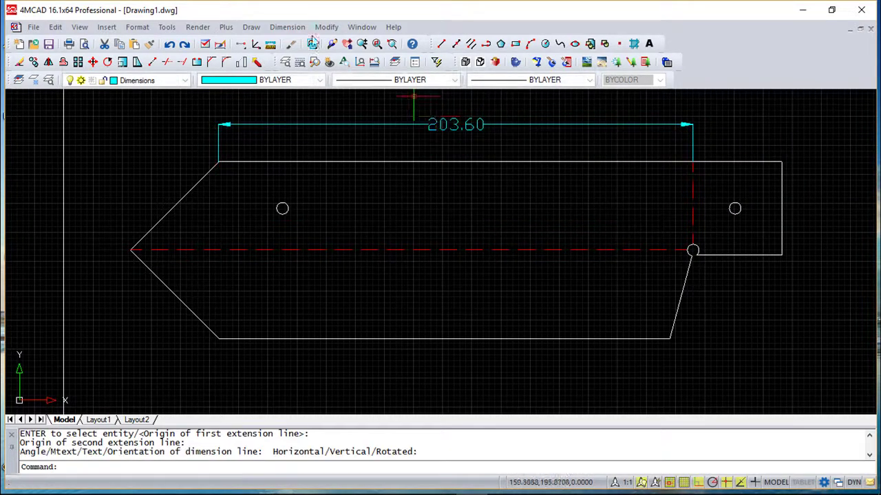
# - Chain a continued 38.00 dimension to the top-right corner
pyautogui.click(287, 27)
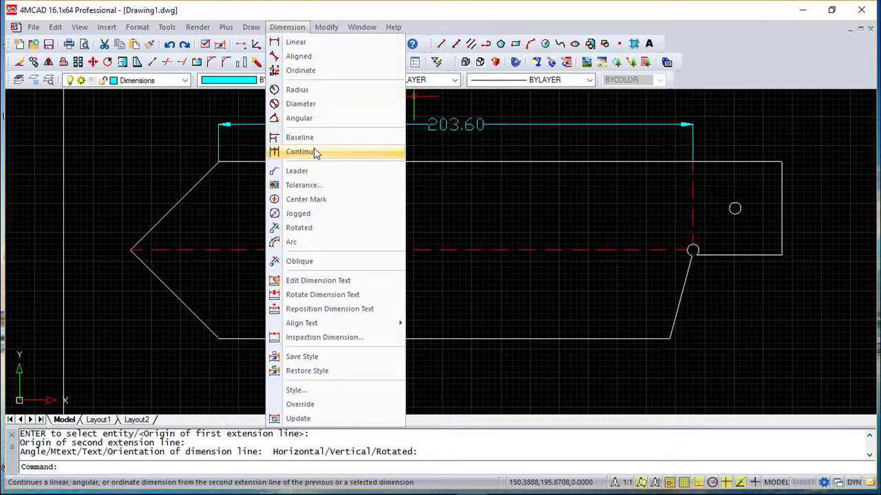
pyautogui.click(315, 153)
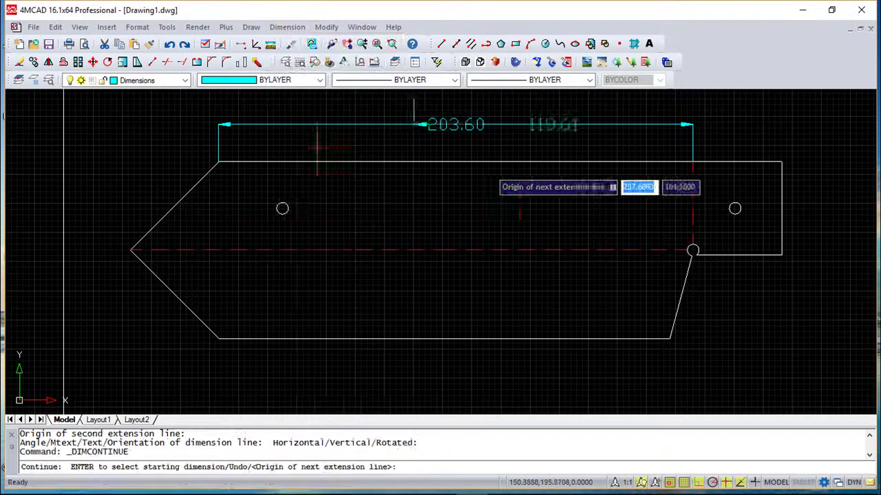
pyautogui.click(781, 162)
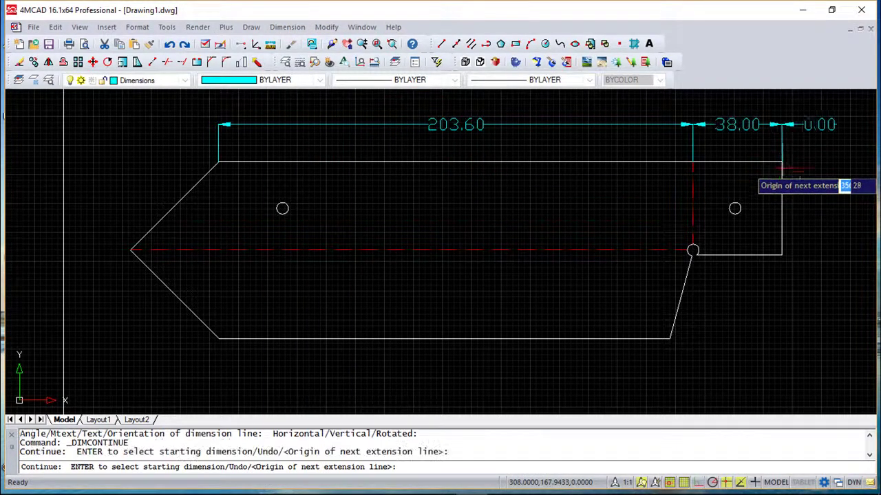
pyautogui.press('Return')
# - Add a 20.00 linear dimension from the top-right corner to the right hole's centre
pyautogui.click(287, 27)
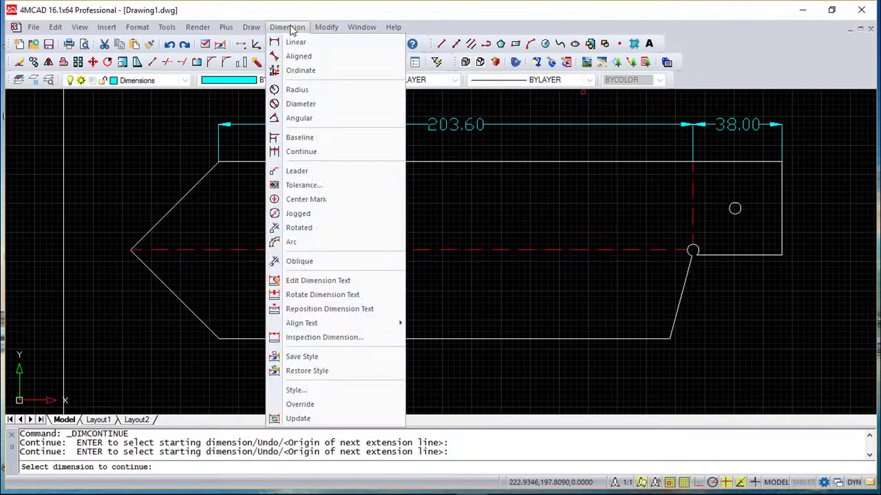
pyautogui.click(296, 42)
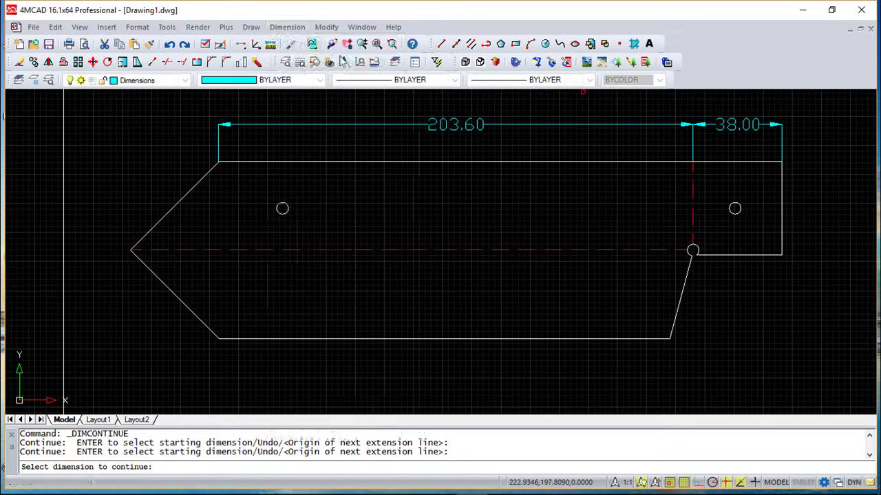
pyautogui.click(780, 162)
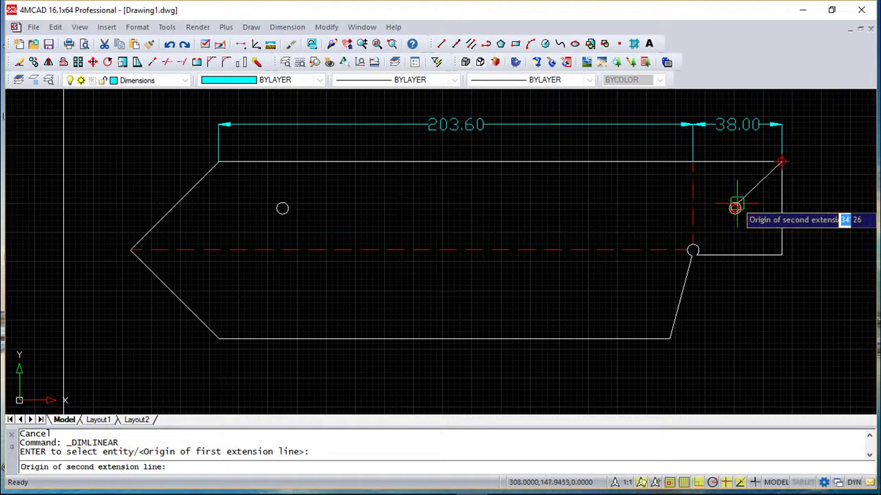
pyautogui.click(735, 208)
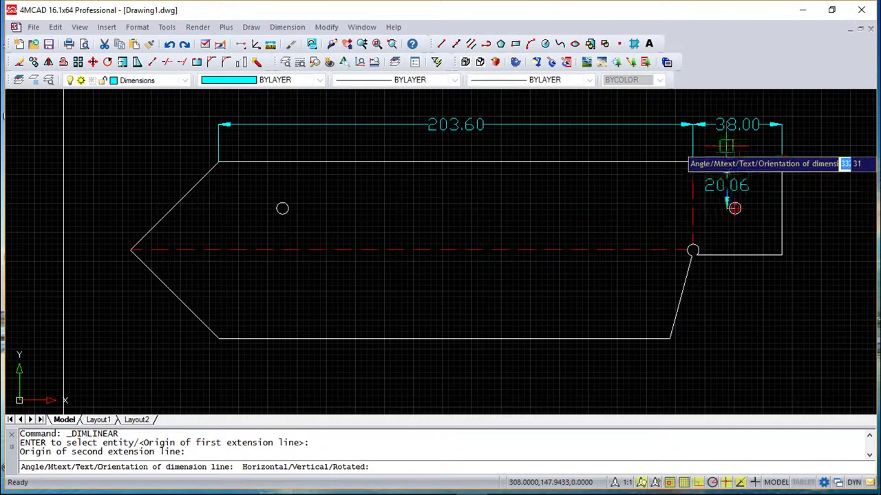
pyautogui.click(742, 145)
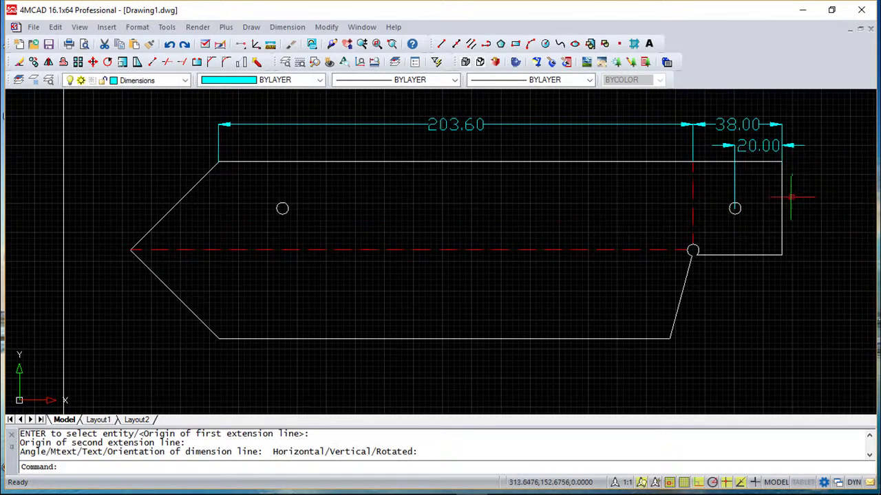
pyautogui.press('Return')
pyautogui.click(781, 162)
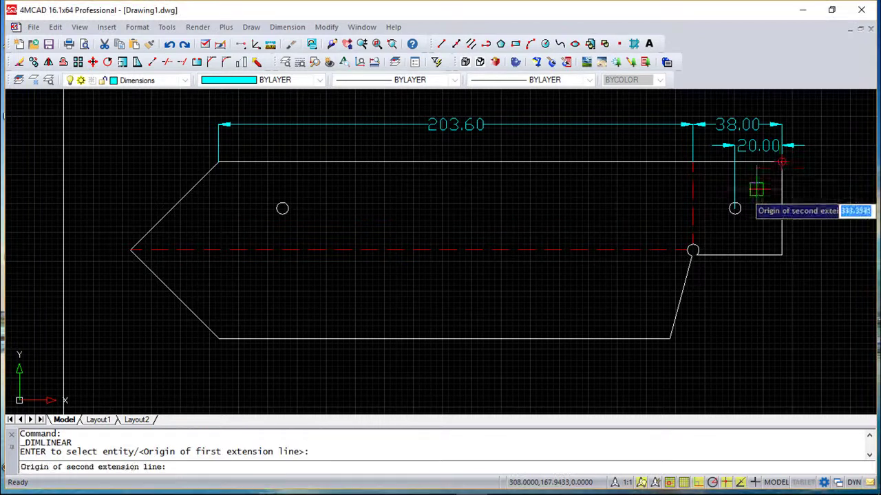
pyautogui.click(735, 208)
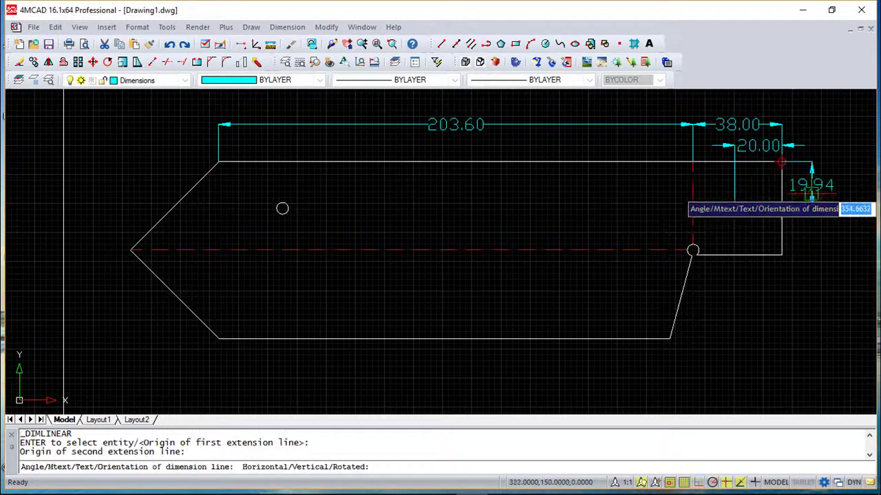
pyautogui.press('Escape')
pyautogui.press('Escape')
# - Try a linear dimension at the right end with a Nearest snap, then cancel it
pyautogui.scroll(2, 804, 213)
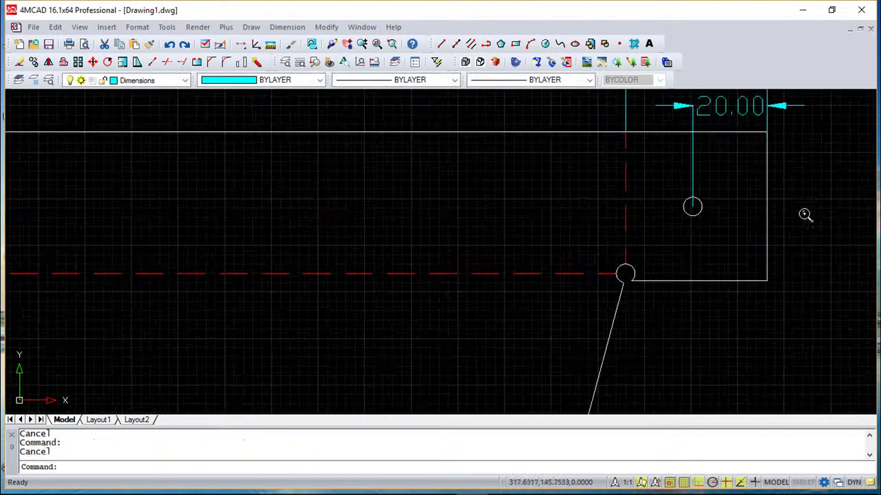
pyautogui.moveTo(728, 183); pyautogui.dragTo(644, 191, button='middle')
pyautogui.click(287, 27)
pyautogui.click(285, 39)
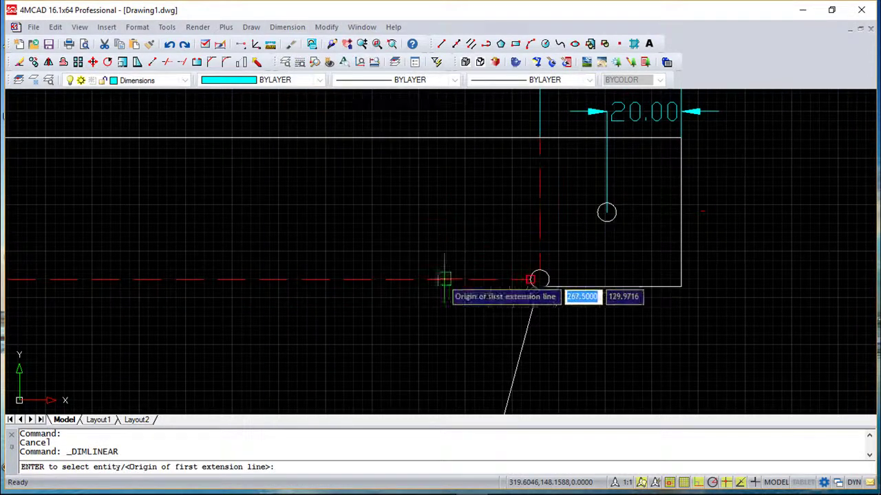
pyautogui.keyDown('shift'); pyautogui.rightClick(354, 191); pyautogui.keyUp('shift')
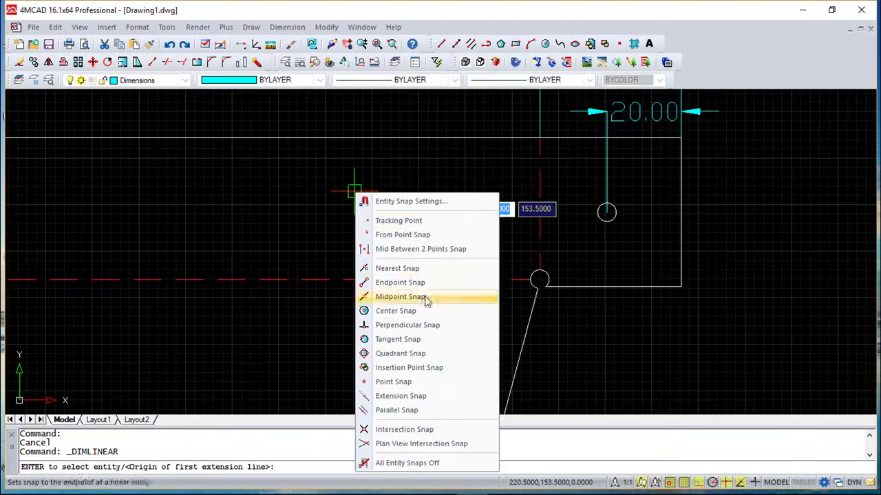
pyautogui.click(409, 268)
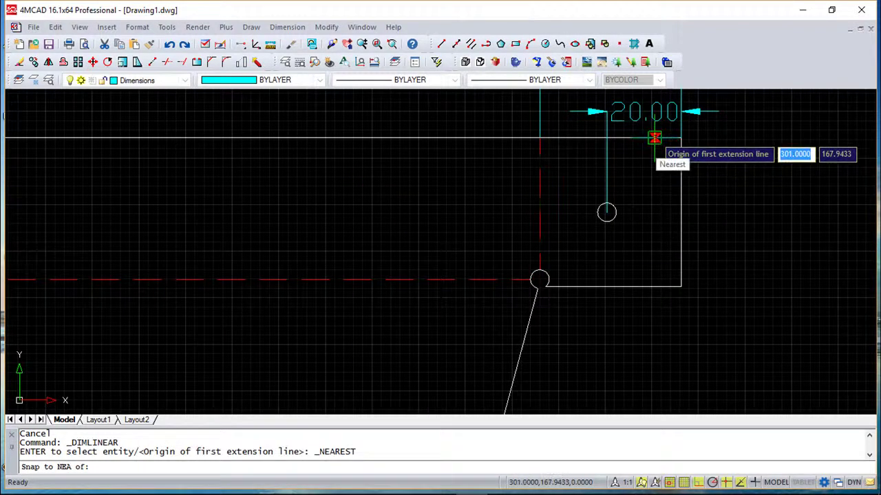
pyautogui.press('Escape')
pyautogui.press('Escape')
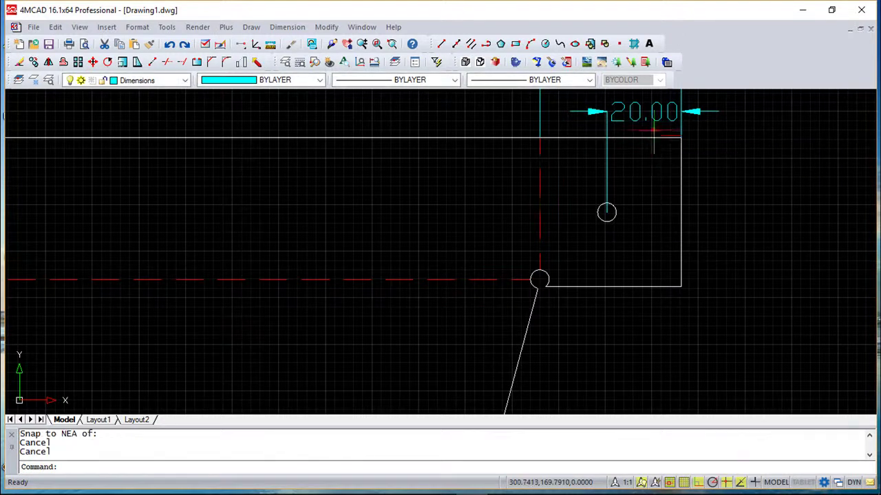
# - Dimension 20.00 vertically from the top-right corner to the hole centre using Endpoint and Center snaps
pyautogui.press('Return')
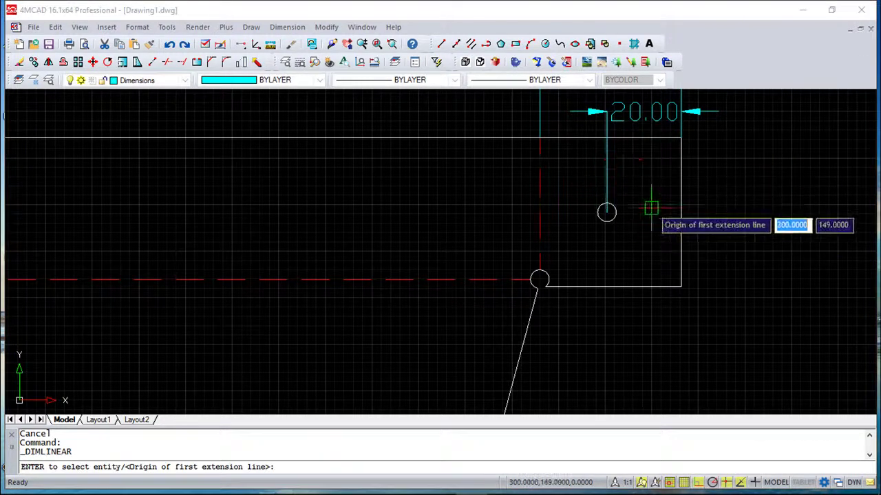
pyautogui.keyDown('shift'); pyautogui.rightClick(651, 208); pyautogui.keyUp('shift')
pyautogui.click(697, 300)
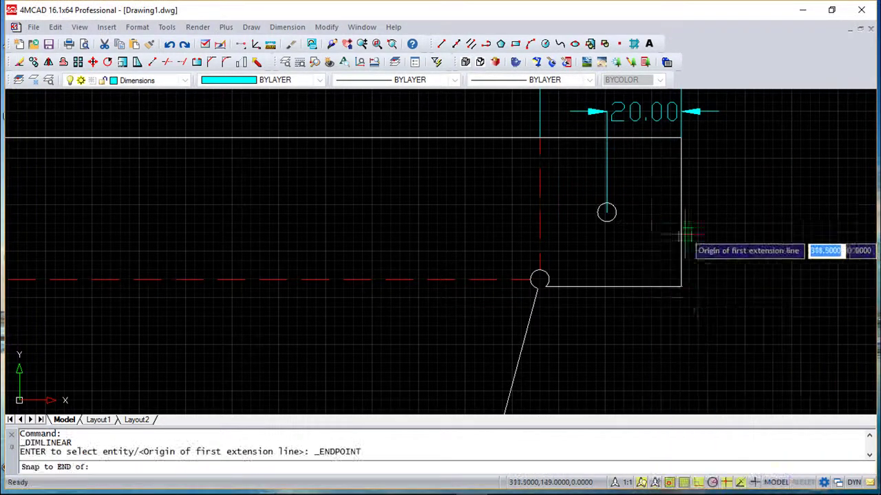
pyautogui.click(653, 143)
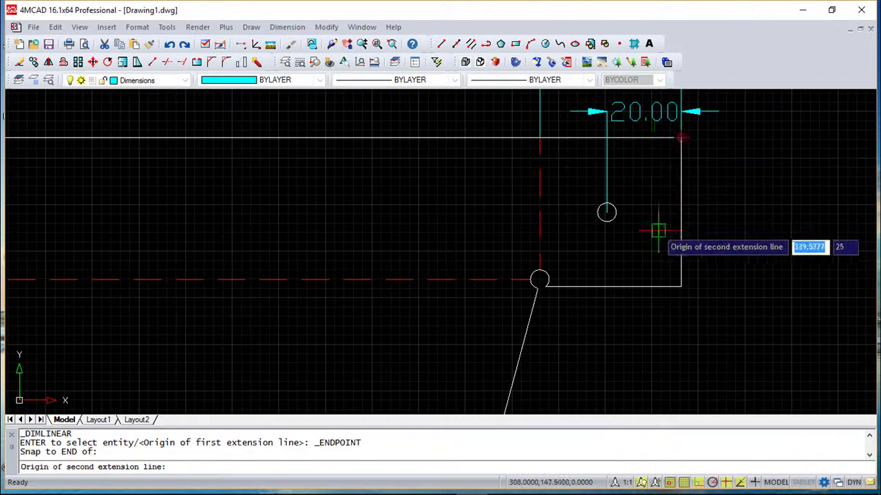
pyautogui.keyDown('shift'); pyautogui.rightClick(626, 238); pyautogui.keyUp('shift')
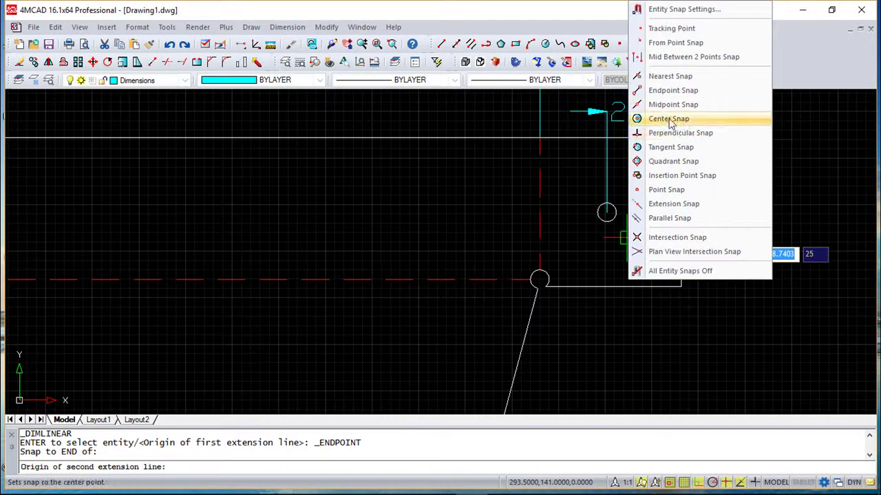
pyautogui.click(671, 118)
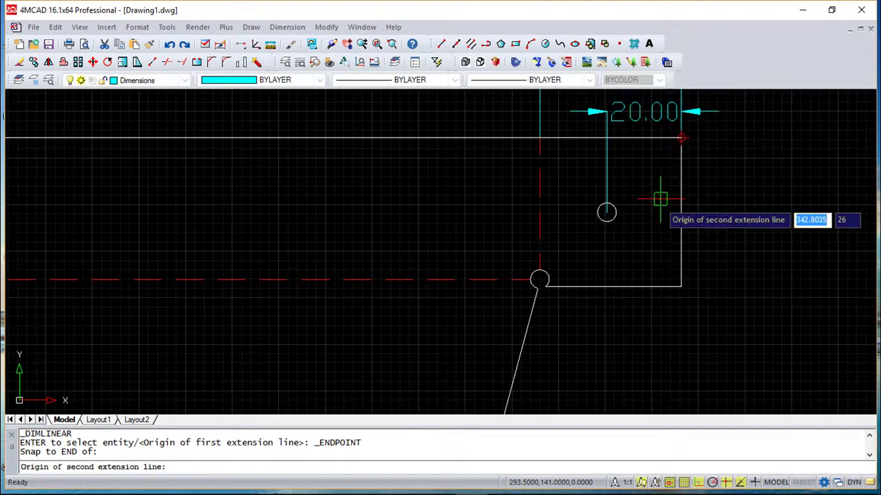
pyautogui.click(610, 210)
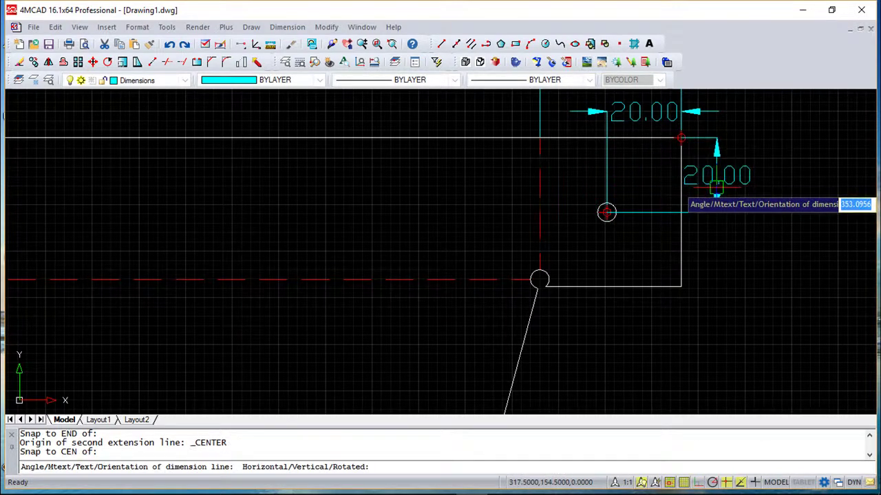
pyautogui.click(720, 195)
# - Add a vertical 40.00 dimension from the top-right corner down to the step corner
pyautogui.click(287, 27)
pyautogui.click(304, 43)
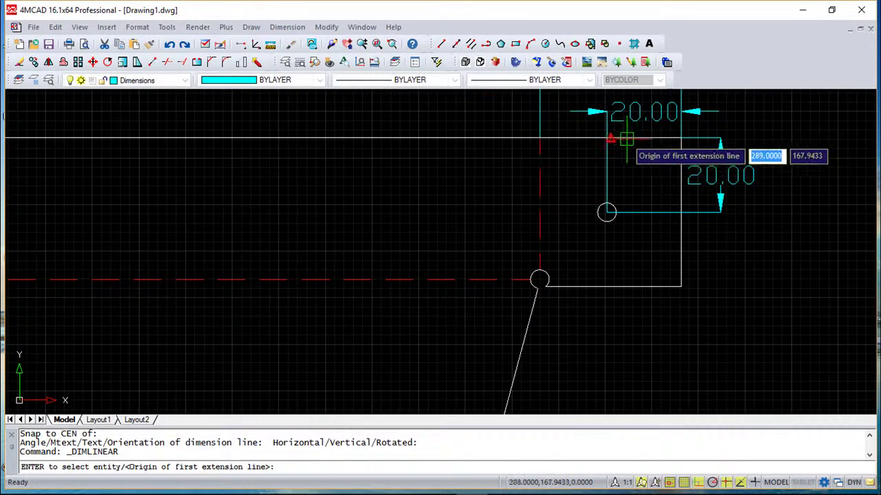
pyautogui.click(680, 138)
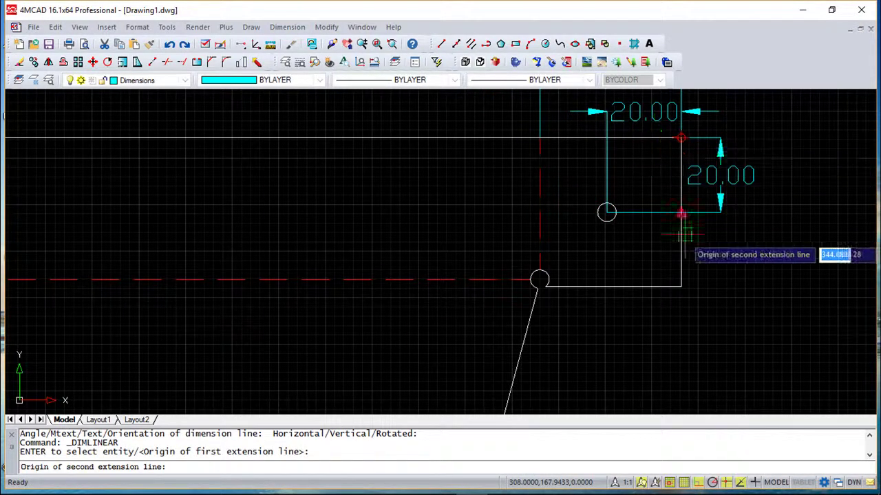
pyautogui.click(681, 287)
pyautogui.click(778, 241)
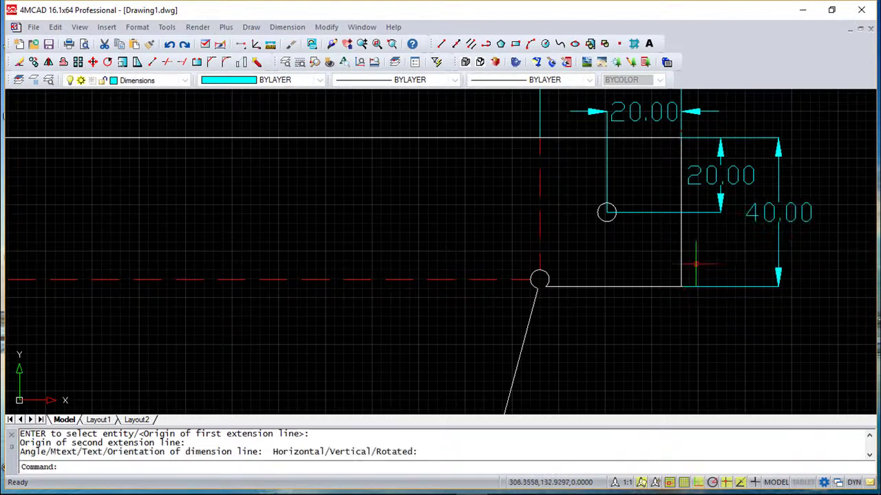
pyautogui.moveTo(561, 277); pyautogui.dragTo(552, 223, button='middle')
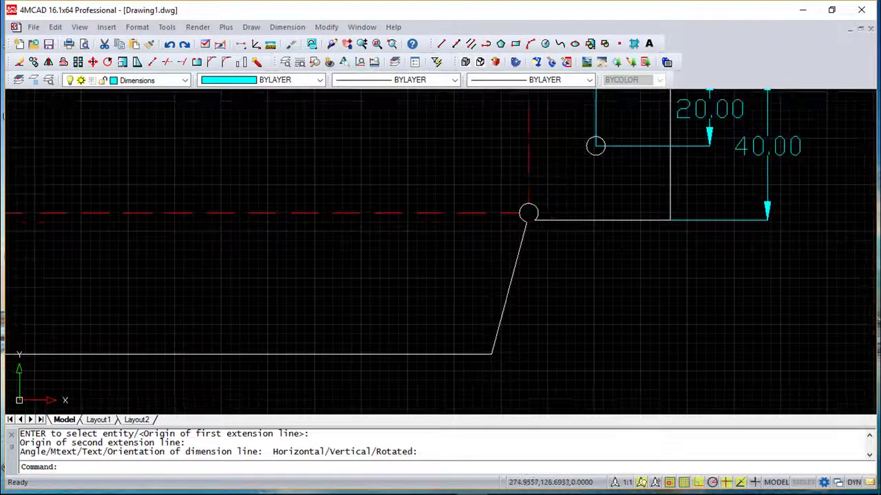
# - Add a 105° angular dimension between the horizontal edge and the slanted edge
pyautogui.click(287, 27)
pyautogui.click(319, 121)
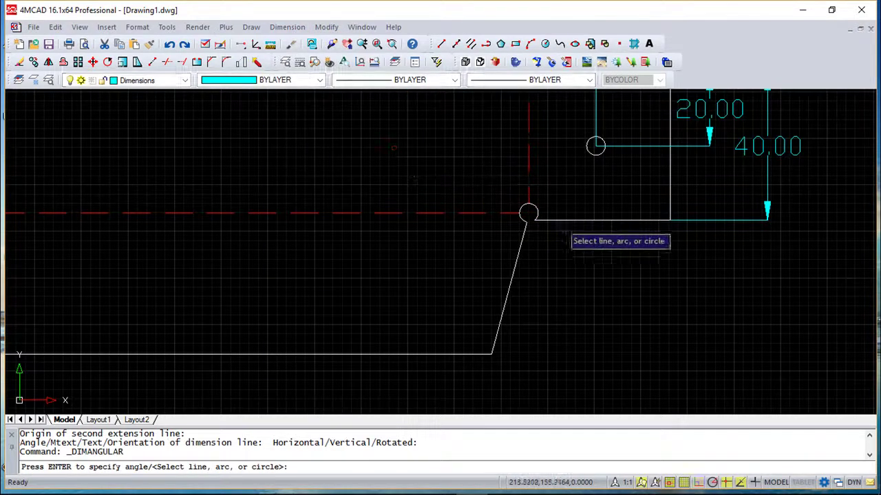
pyautogui.click(571, 218)
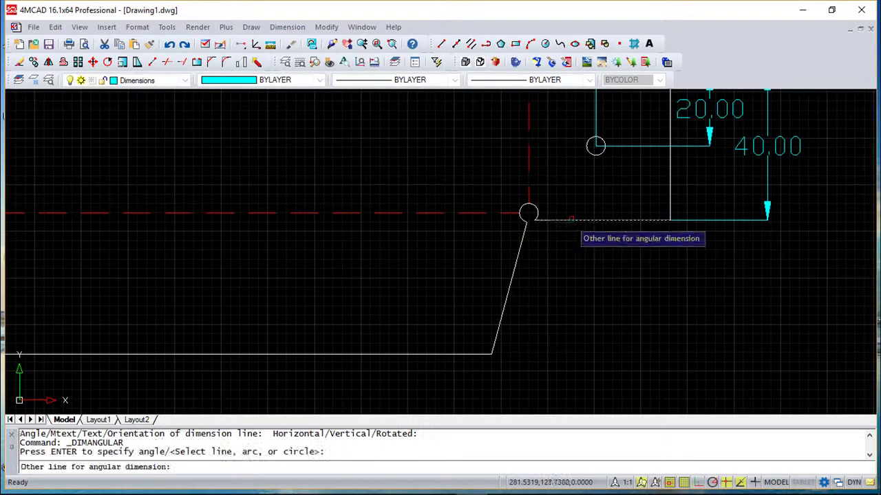
pyautogui.click(525, 254)
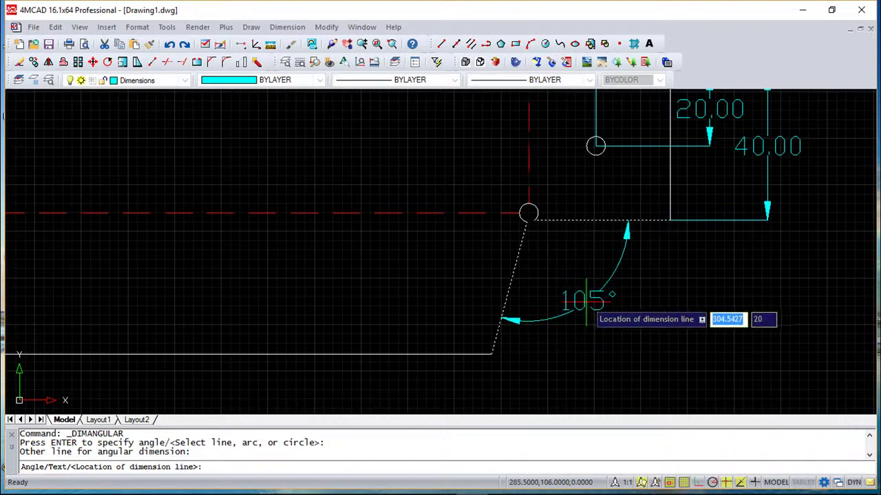
pyautogui.click(587, 302)
pyautogui.press('Escape')
# - Label the small corner circle with an R2.50 radius dimension
pyautogui.click(287, 27)
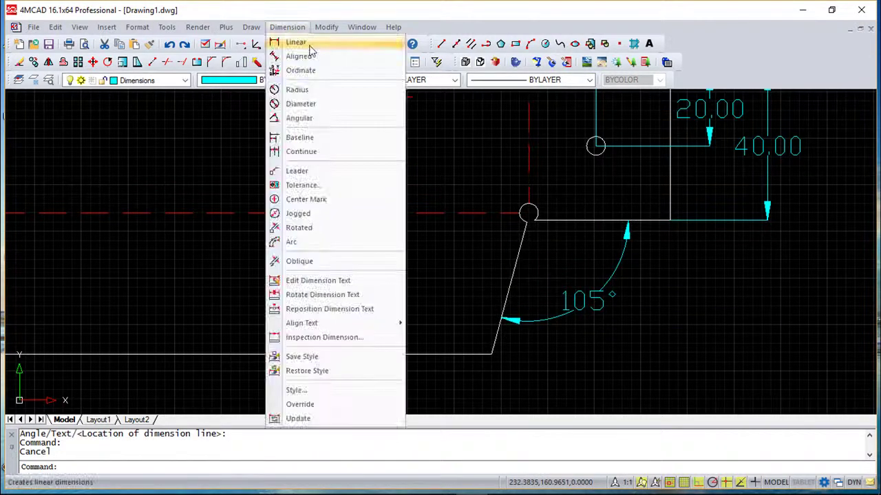
pyautogui.click(298, 89)
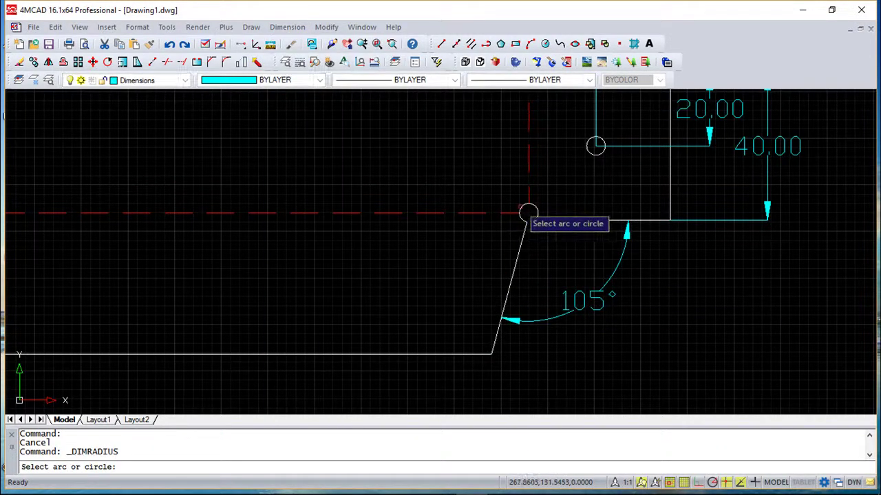
pyautogui.click(528, 213)
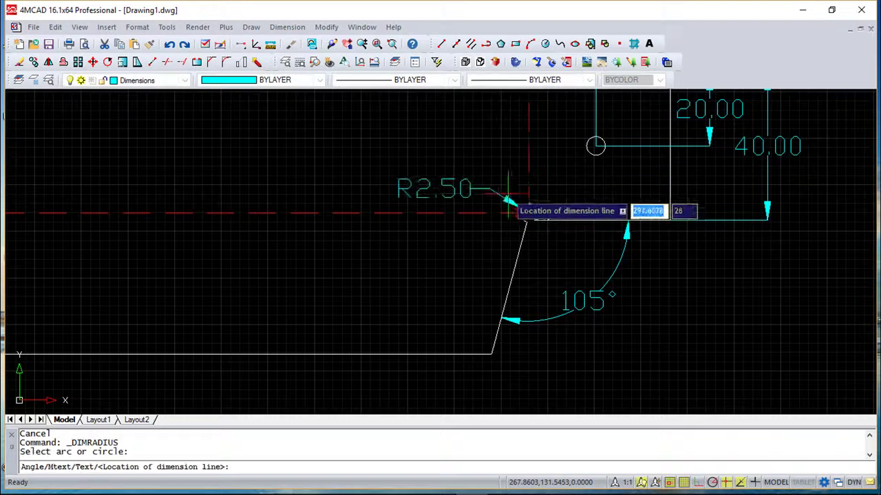
pyautogui.click(474, 166)
pyautogui.scroll(-2, 313, 199)
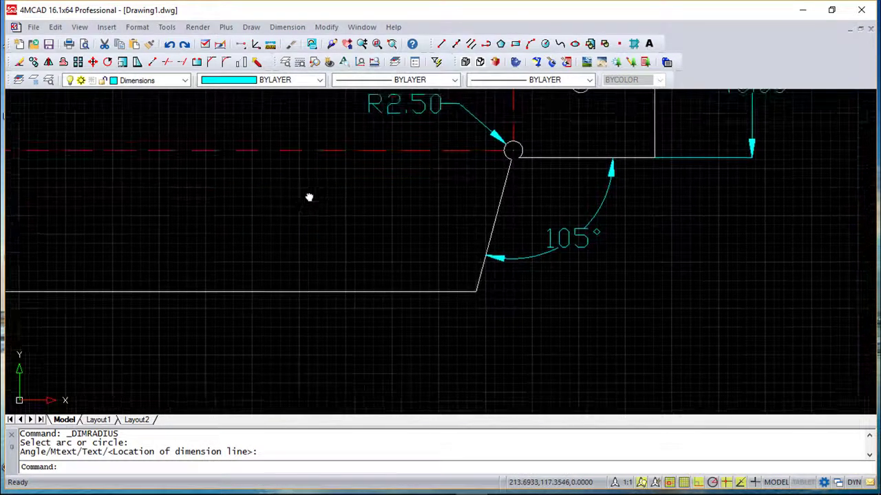
pyautogui.scroll(-2, 336, 189)
pyautogui.moveTo(335, 190); pyautogui.dragTo(479, 181, button='middle')
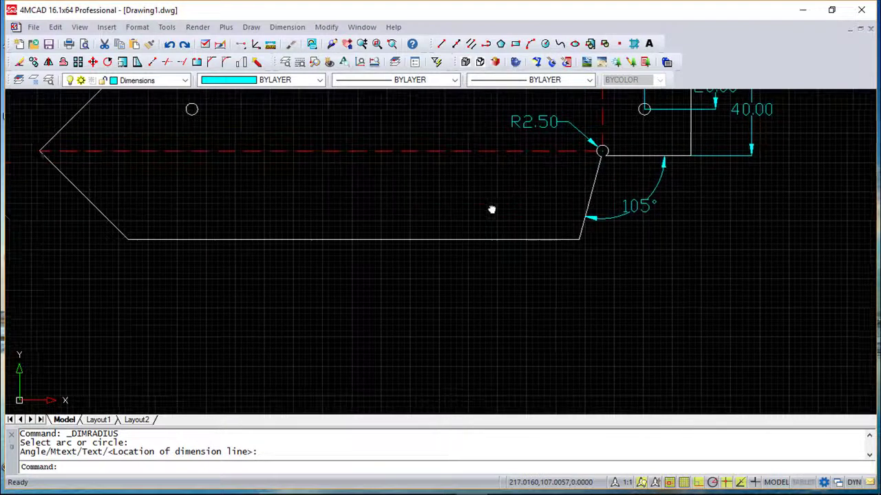
# - Attempt a step-corner to slanted-edge linear dimension and discard the imprecise 48.06 result
pyautogui.click(287, 28)
pyautogui.click(298, 38)
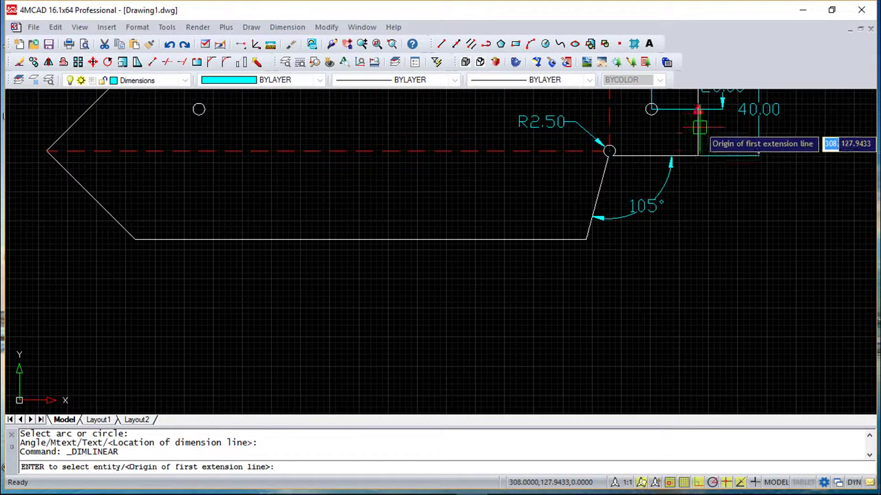
pyautogui.click(697, 157)
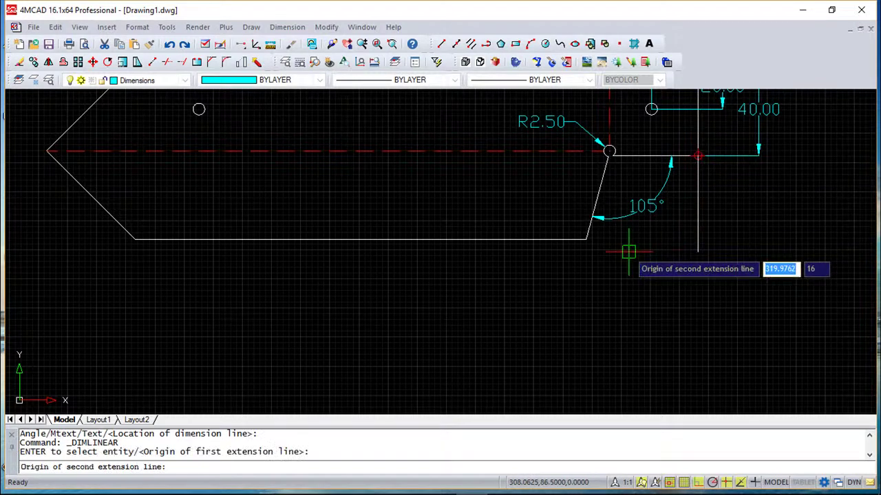
pyautogui.click(586, 239)
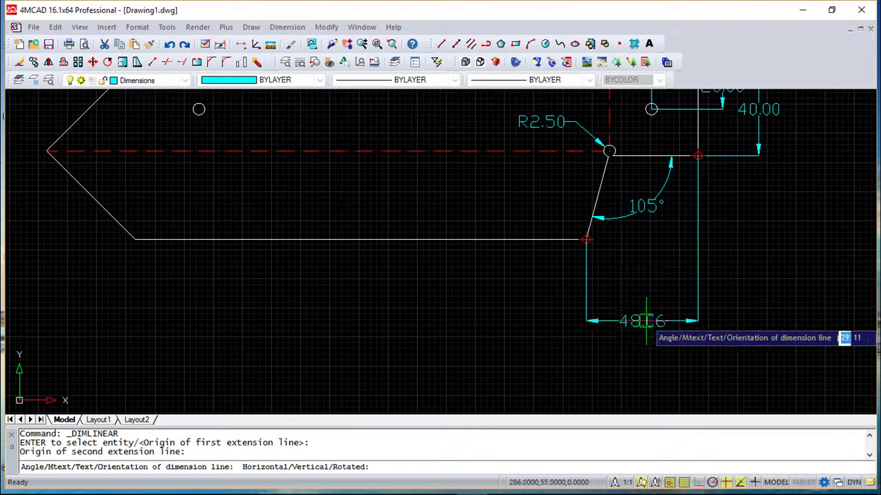
pyautogui.press('Escape')
pyautogui.press('Escape')
# - Place a 48.00 dimension below the part from the step corner to the slanted edge's lower end, using Endpoint snap
pyautogui.click(287, 27)
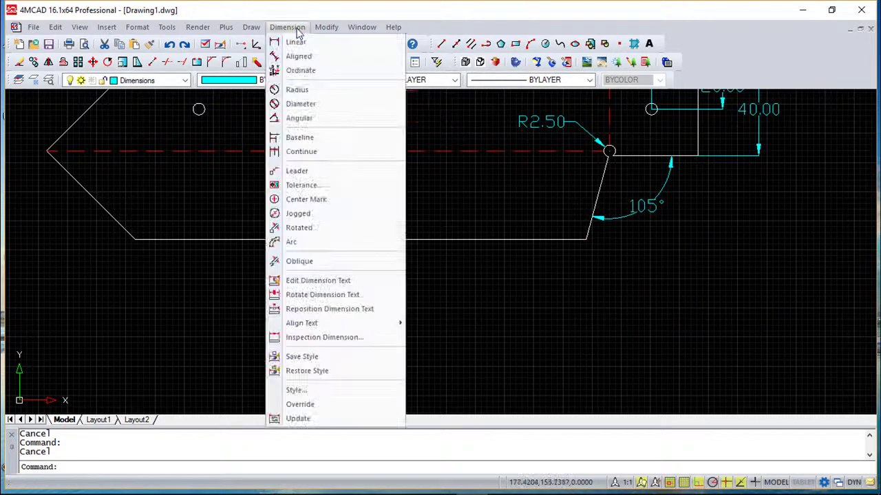
pyautogui.click(295, 39)
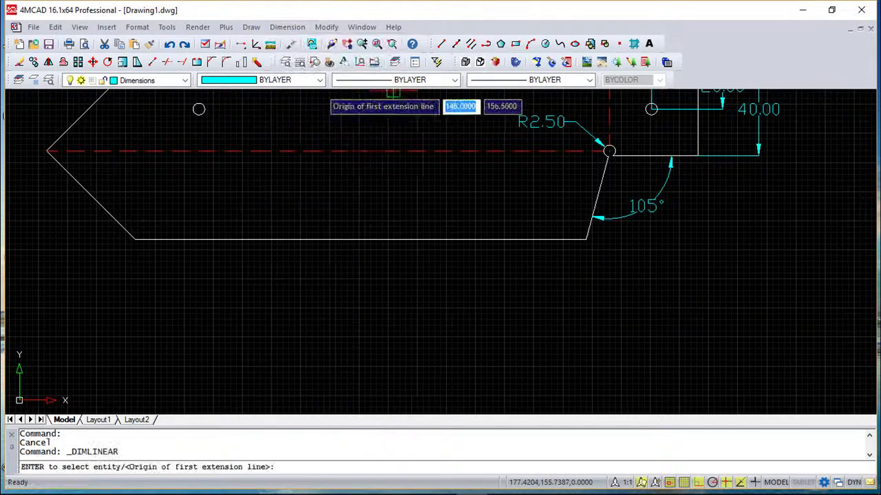
pyautogui.keyDown('shift'); pyautogui.rightClick(356, 202); pyautogui.keyUp('shift')
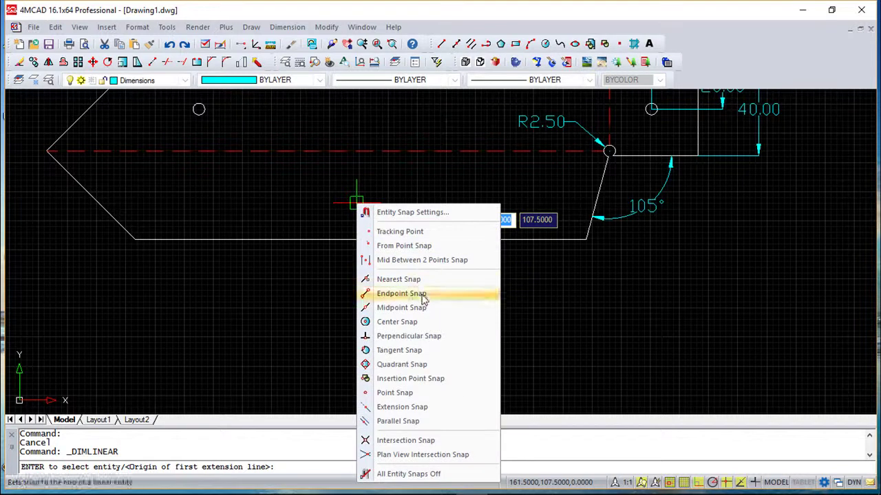
pyautogui.click(403, 294)
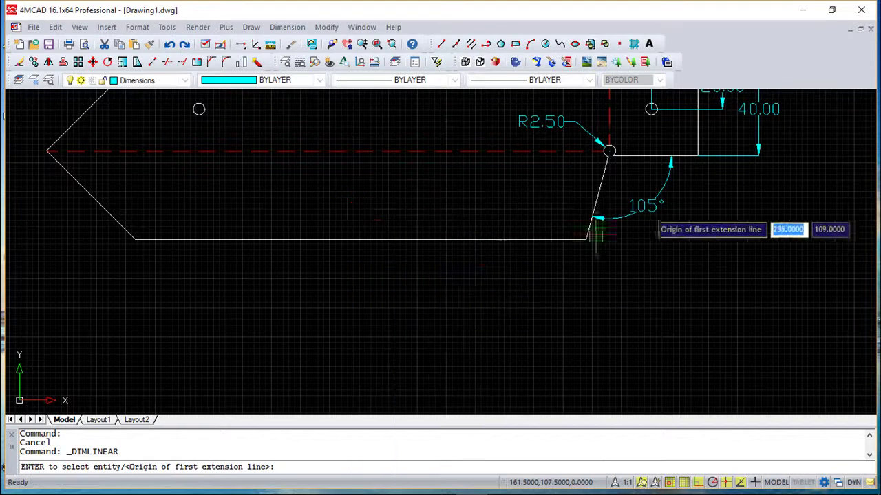
pyautogui.click(696, 143)
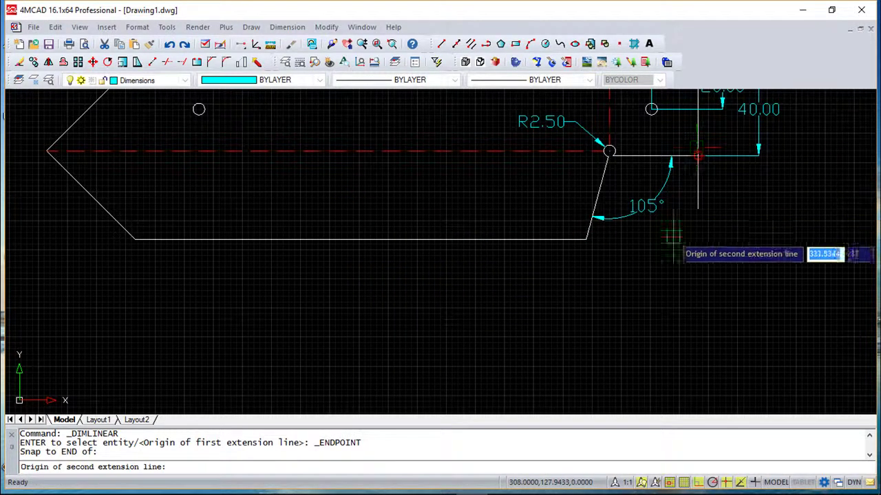
pyautogui.click(585, 240)
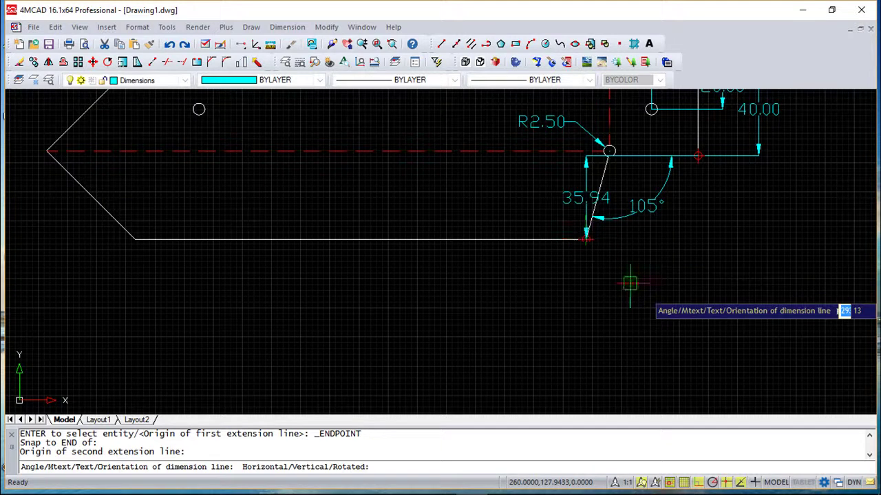
pyautogui.click(664, 302)
pyautogui.click(278, 30)
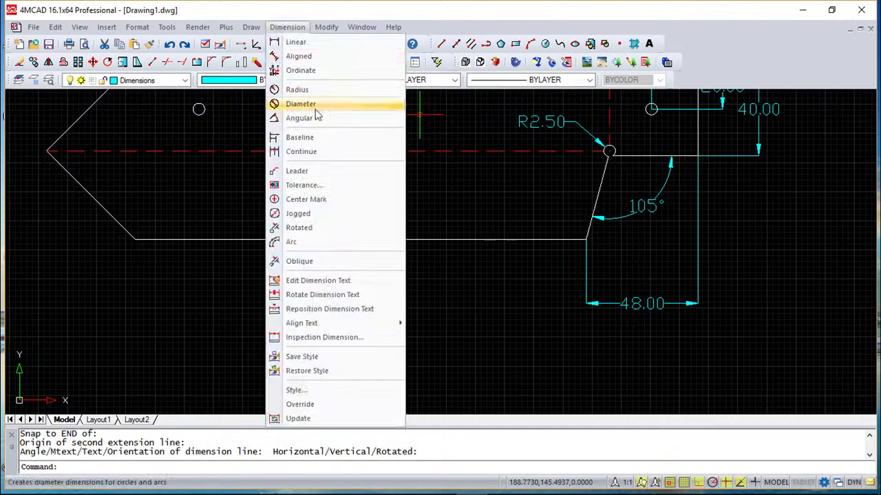
# - Chain a 193.60 dimension from the 48.00 to the bottom-left corner of the lower edge
pyautogui.click(320, 152)
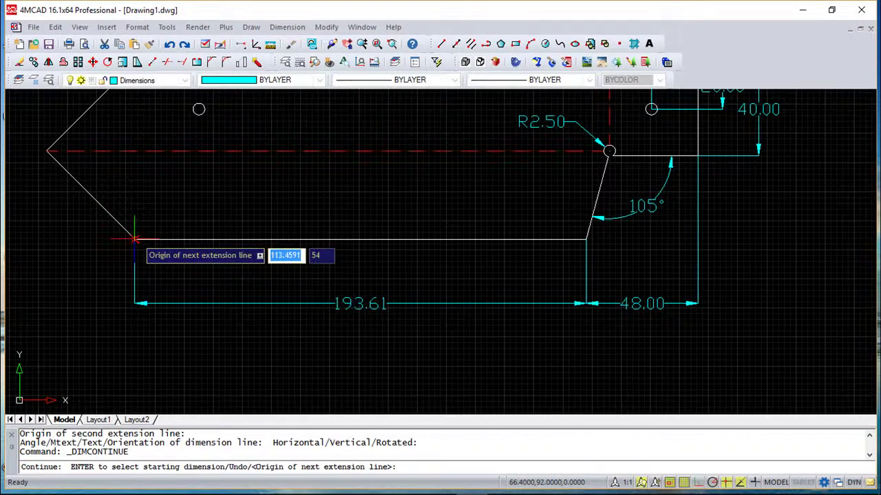
pyautogui.press('Return')
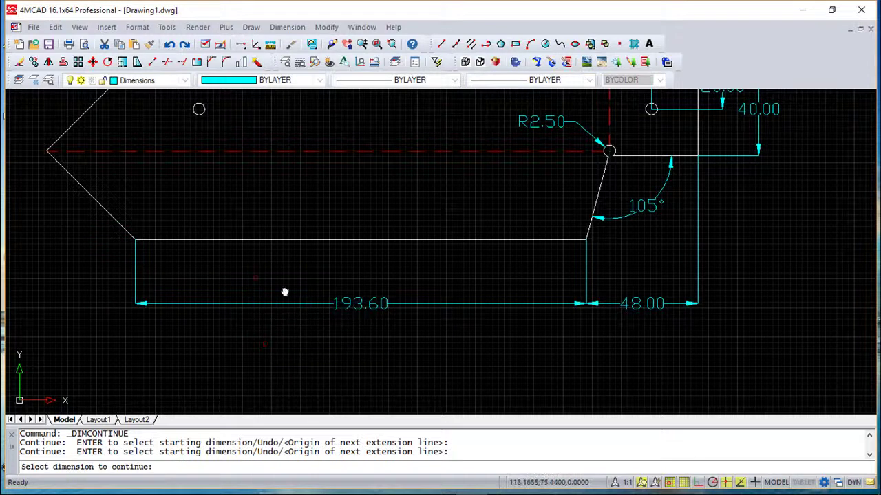
pyautogui.moveTo(250, 278); pyautogui.dragTo(428, 358, button='middle')
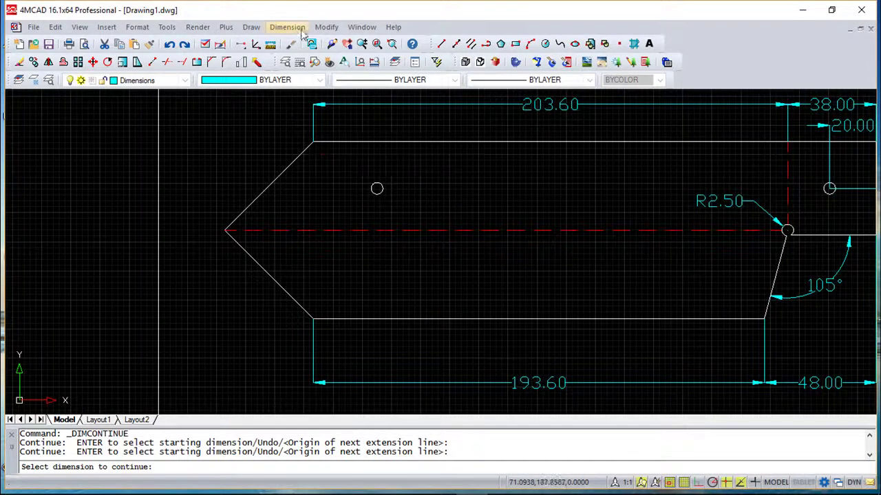
pyautogui.click(289, 27)
# - Add a 135° angular dimension between the bottom edge and the lower-left diagonal edge
pyautogui.click(317, 119)
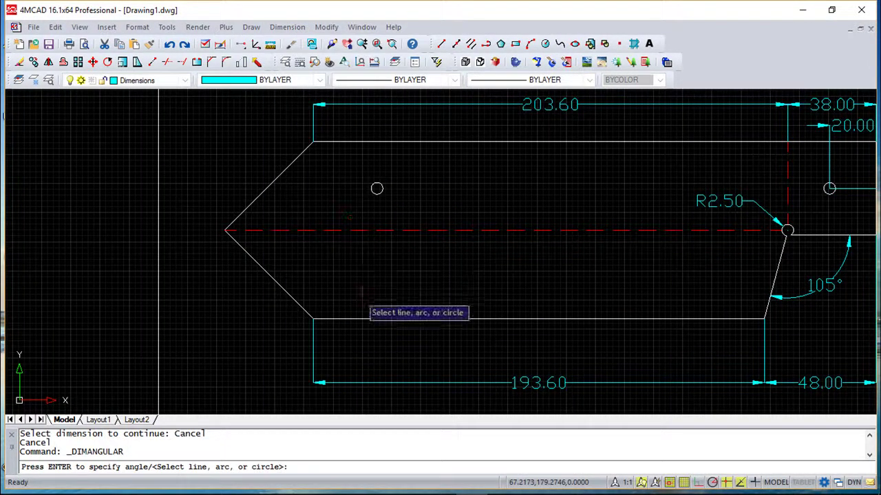
pyautogui.click(356, 319)
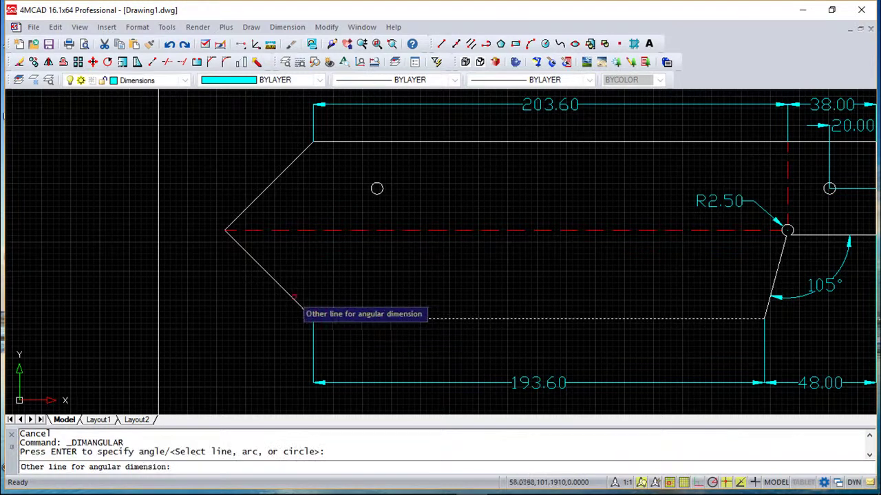
pyautogui.click(295, 298)
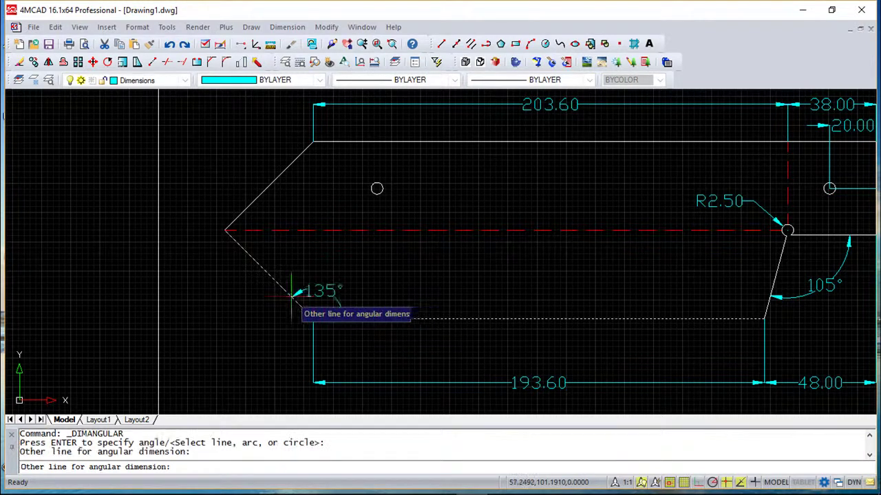
pyautogui.click(344, 262)
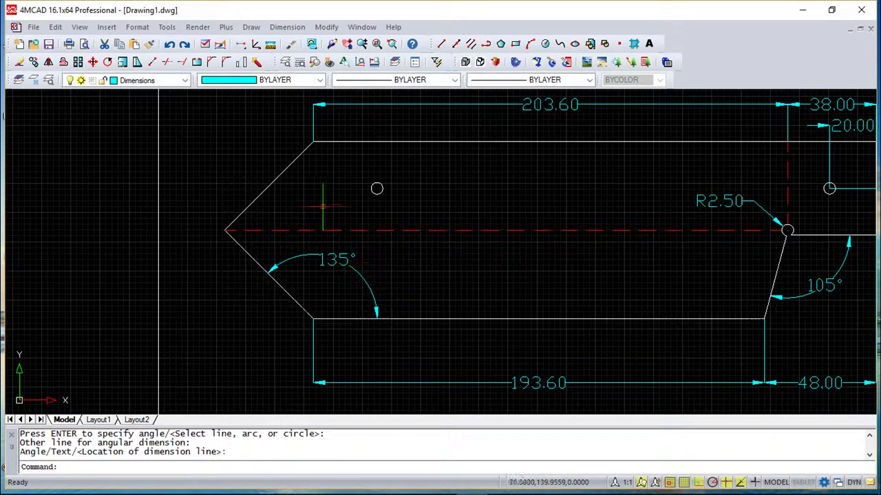
pyautogui.click(286, 27)
# - Add a 65.40 horizontal linear dimension from the left tip to the upper-left hole centre
pyautogui.click(296, 38)
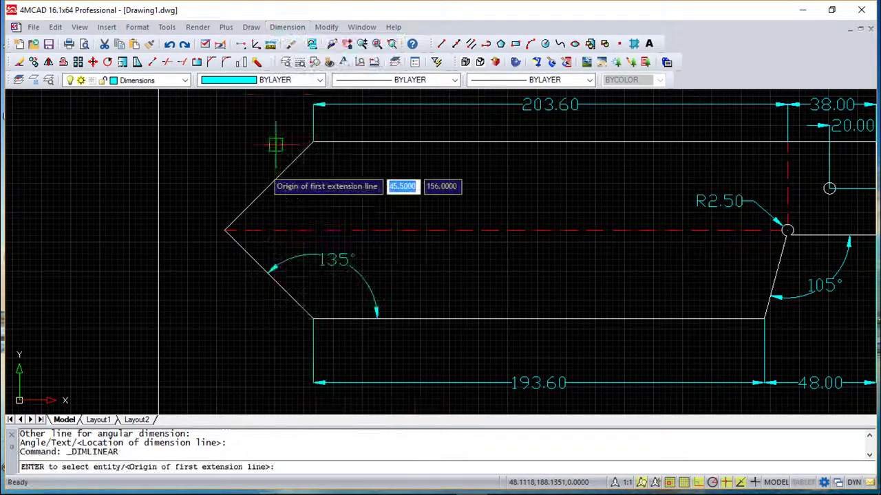
pyautogui.click(224, 230)
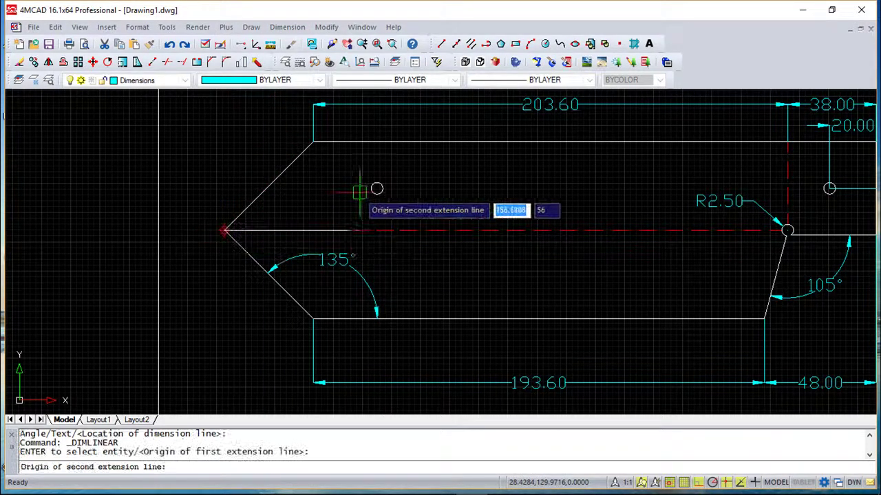
pyautogui.click(376, 188)
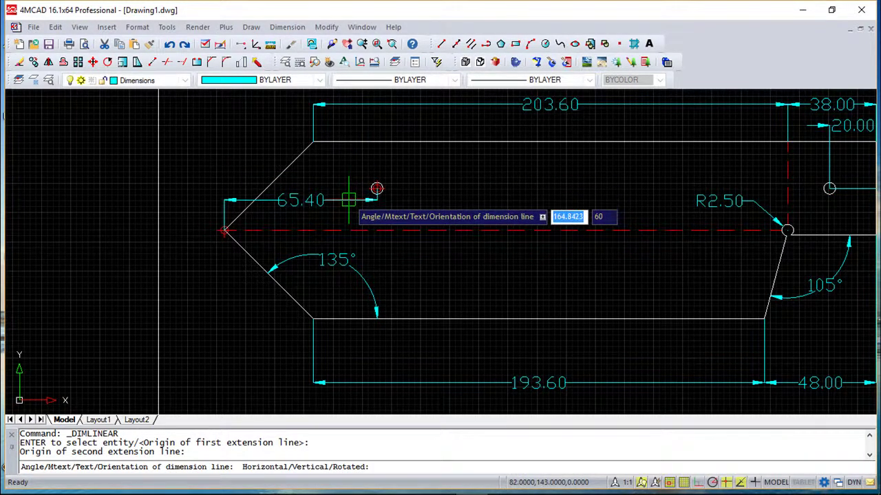
pyautogui.click(348, 199)
# - Start a linear dimension from the top-left corner to the hole centre, then cancel it
pyautogui.click(286, 27)
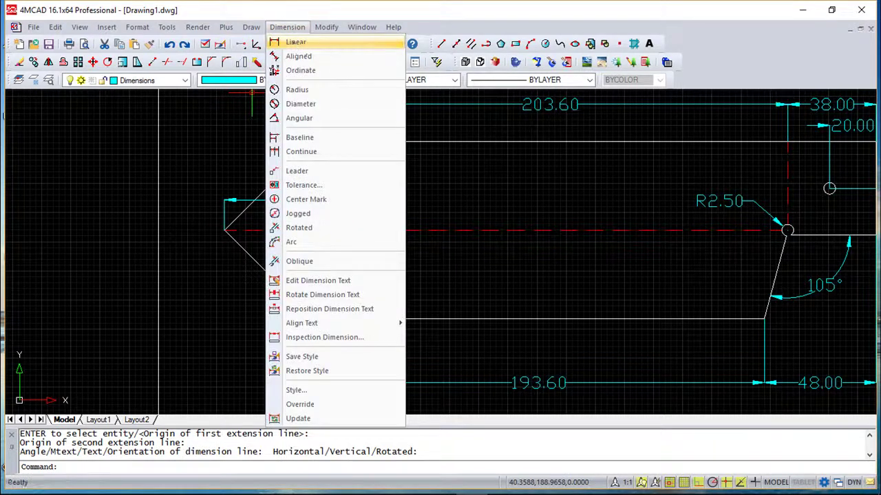
pyautogui.click(294, 42)
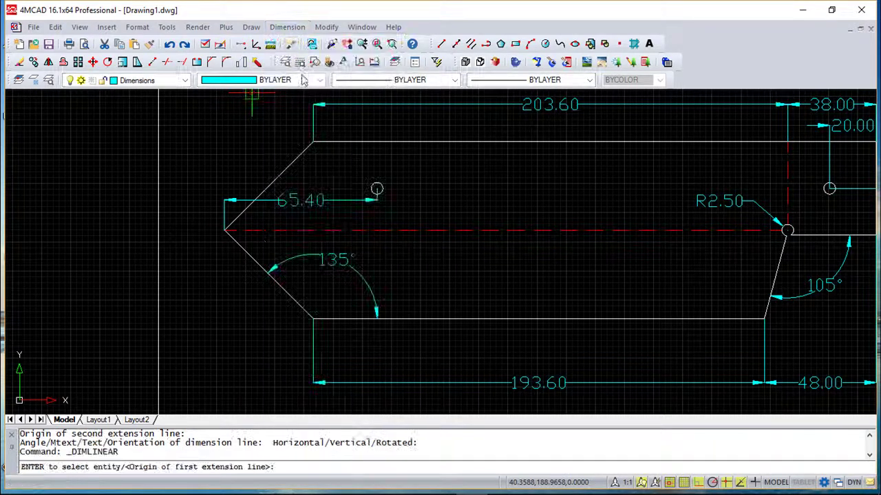
pyautogui.click(312, 142)
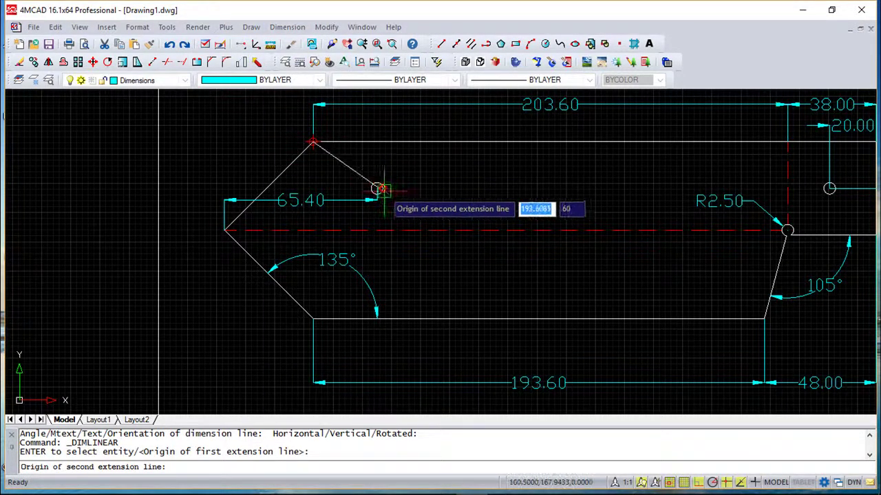
pyautogui.click(376, 187)
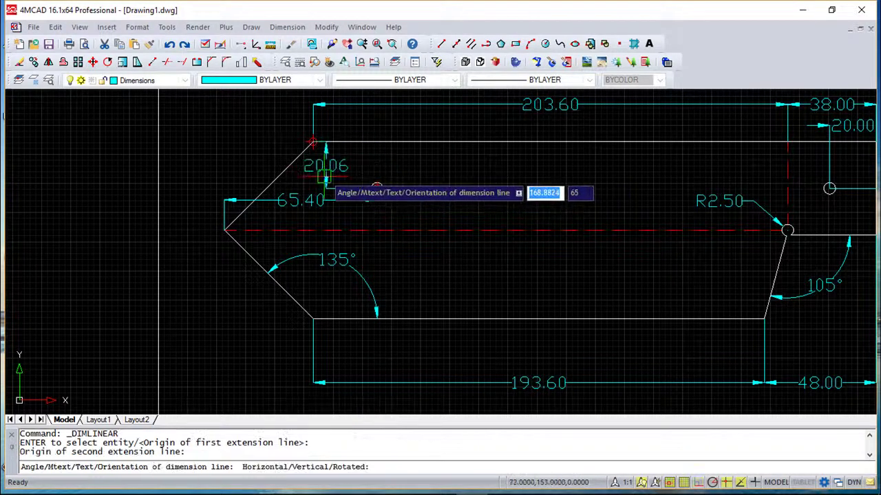
pyautogui.press('Escape')
pyautogui.press('Escape')
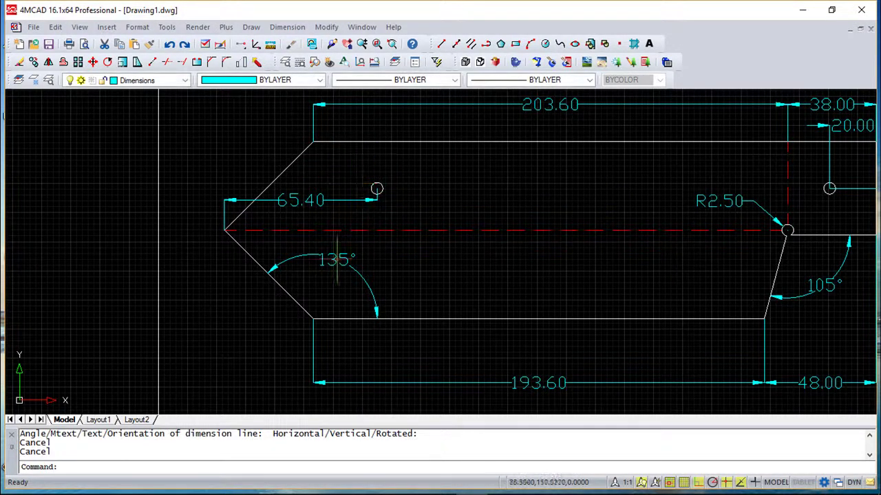
# - Add 53.70 aligned dimensions to the lower and upper slanted edges of the pointed left end
pyautogui.click(281, 28)
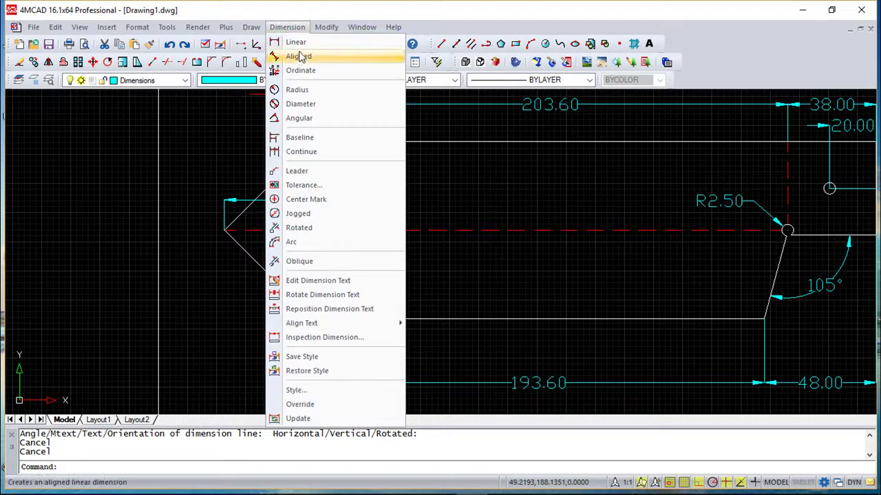
pyautogui.click(282, 55)
pyautogui.click(311, 319)
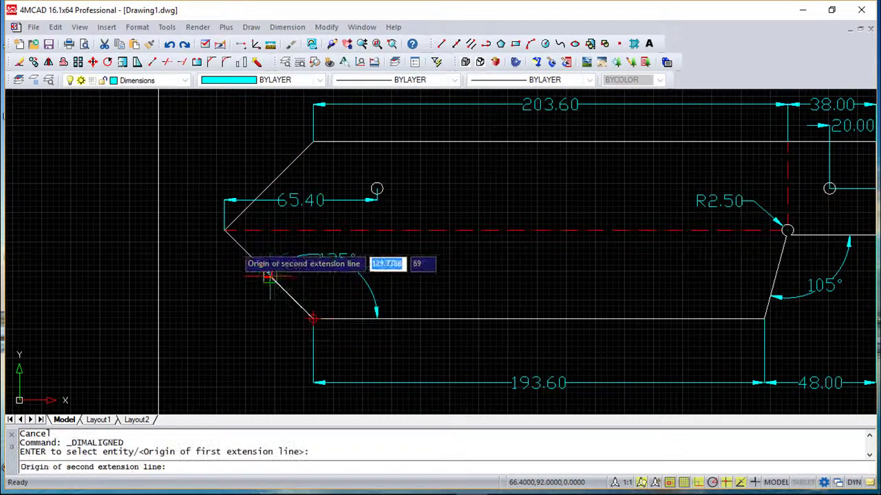
pyautogui.click(224, 230)
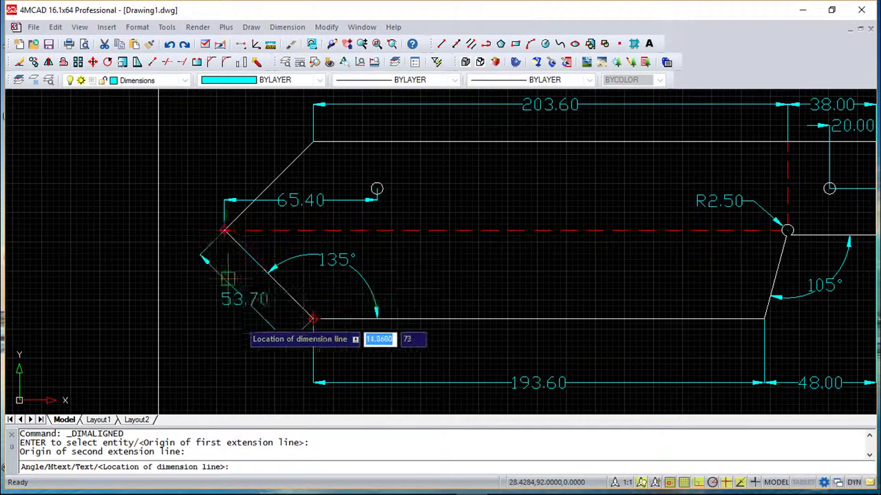
pyautogui.click(258, 298)
pyautogui.press('Return')
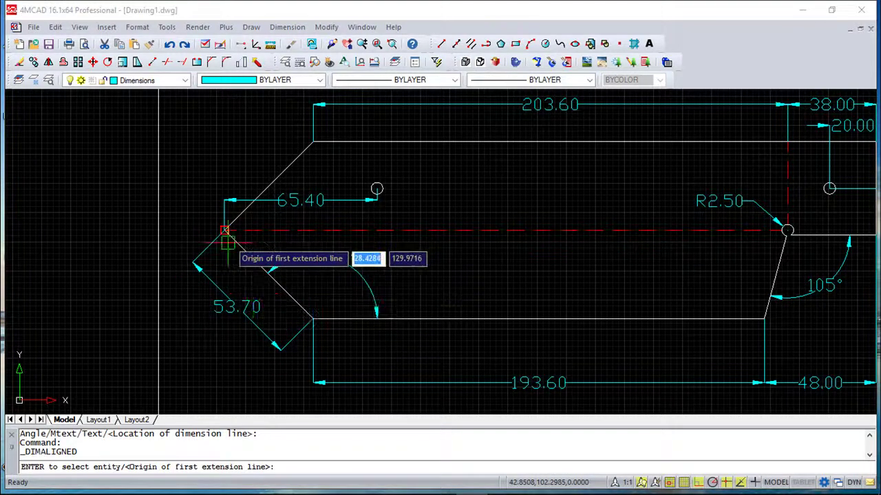
pyautogui.click(227, 232)
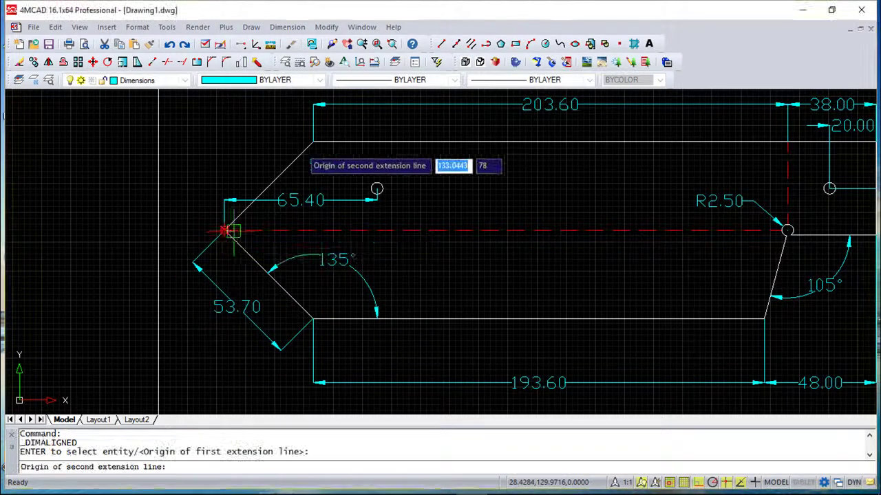
pyautogui.click(312, 146)
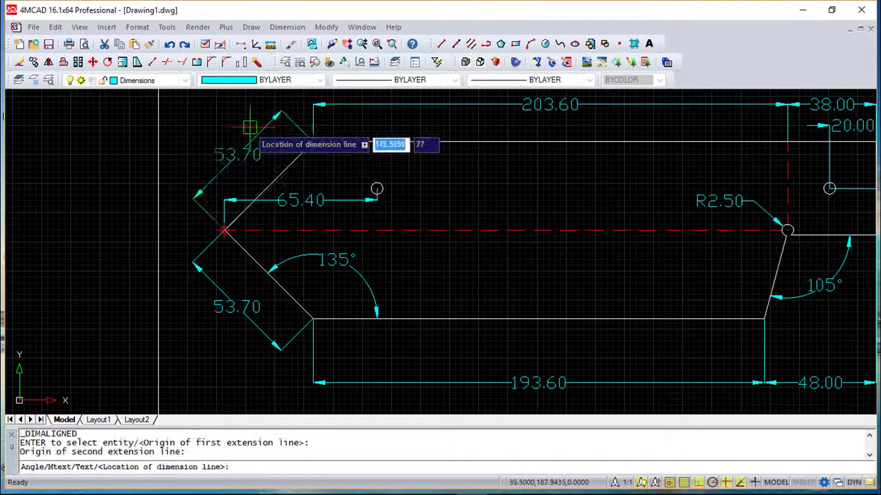
pyautogui.click(240, 128)
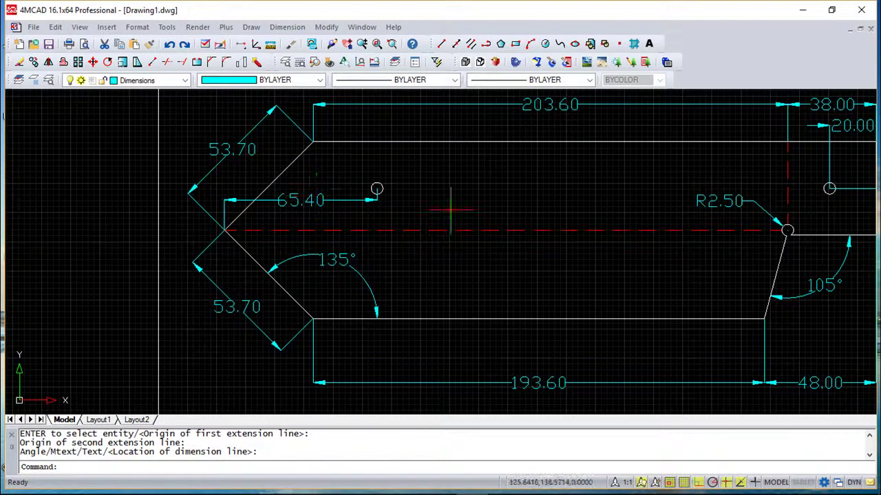
pyautogui.moveTo(450, 198); pyautogui.dragTo(434, 206, button='middle')
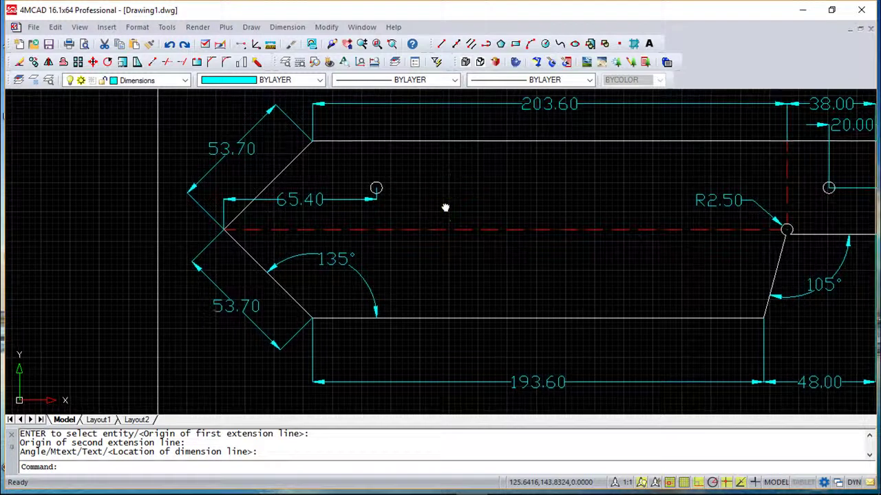
pyautogui.click(286, 28)
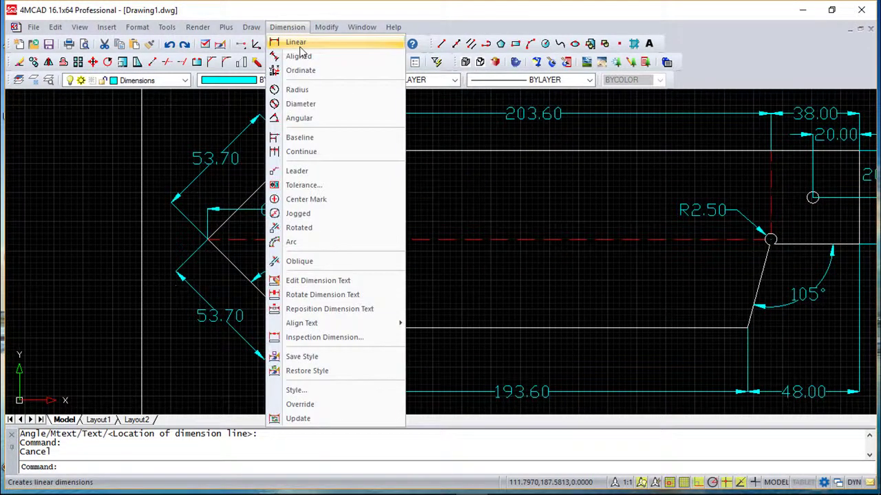
# - Dimension 20.00 vertically from the top-left corner endpoint to the upper-left hole centre, then pan to show everything
pyautogui.click(300, 45)
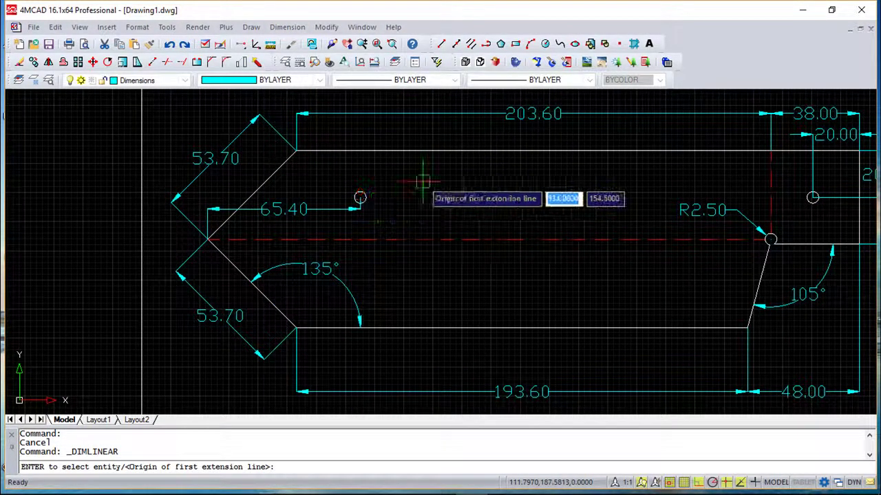
pyautogui.keyDown('shift'); pyautogui.rightClick(422, 182); pyautogui.keyUp('shift')
pyautogui.click(481, 272)
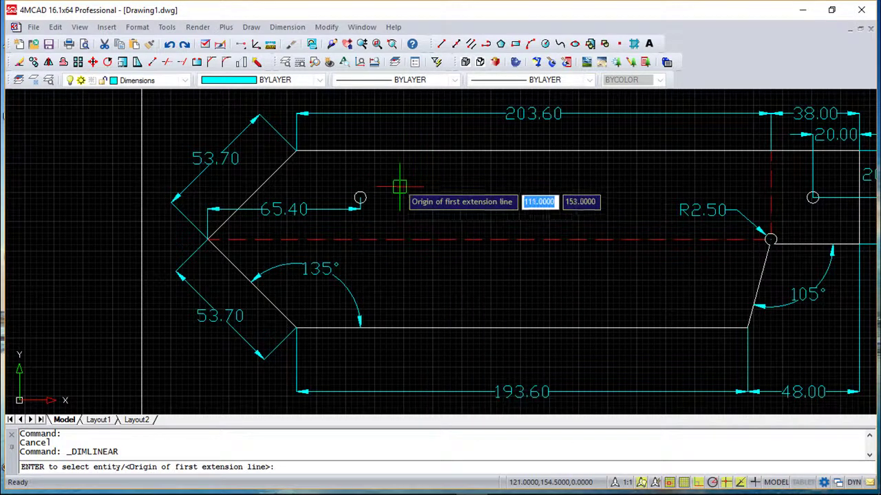
pyautogui.click(297, 150)
pyautogui.keyDown('shift'); pyautogui.rightClick(476, 187); pyautogui.keyUp('shift')
pyautogui.click(530, 309)
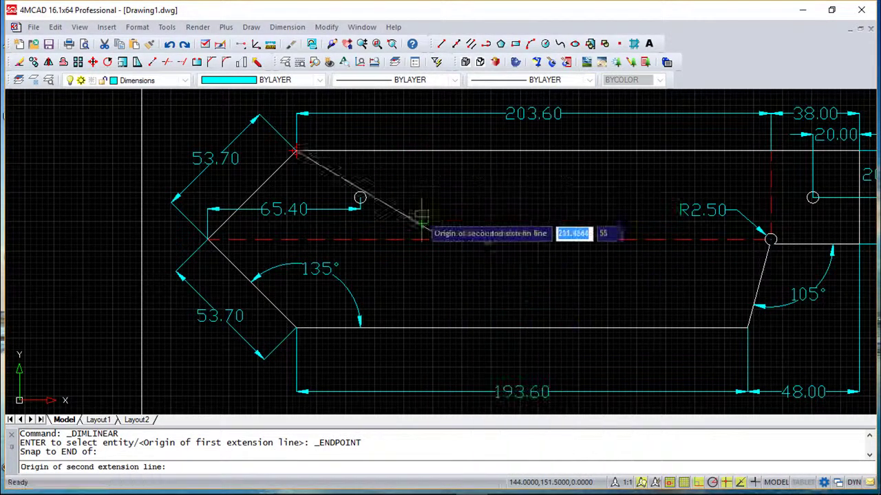
pyautogui.click(369, 195)
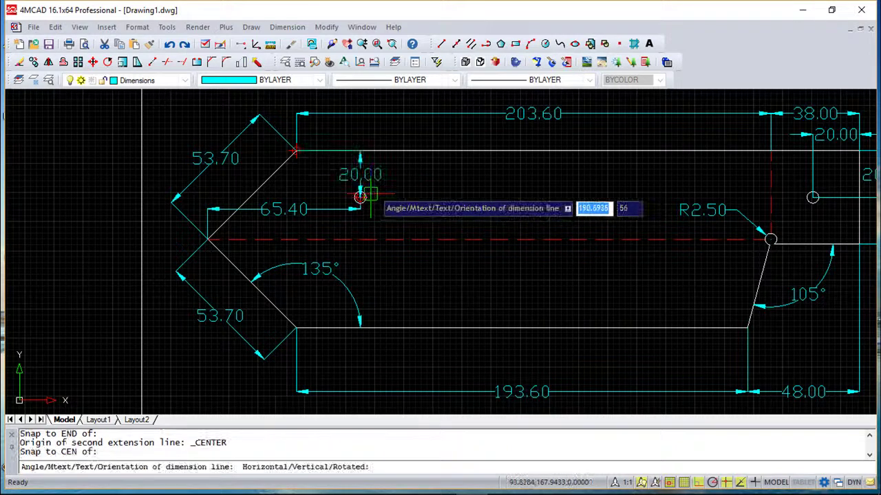
pyautogui.click(406, 181)
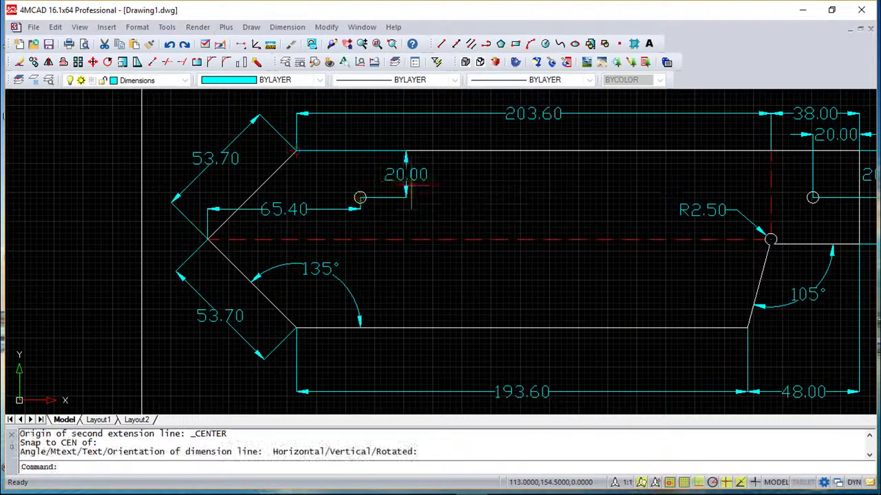
pyautogui.moveTo(579, 276); pyautogui.dragTo(440, 267, button='middle')
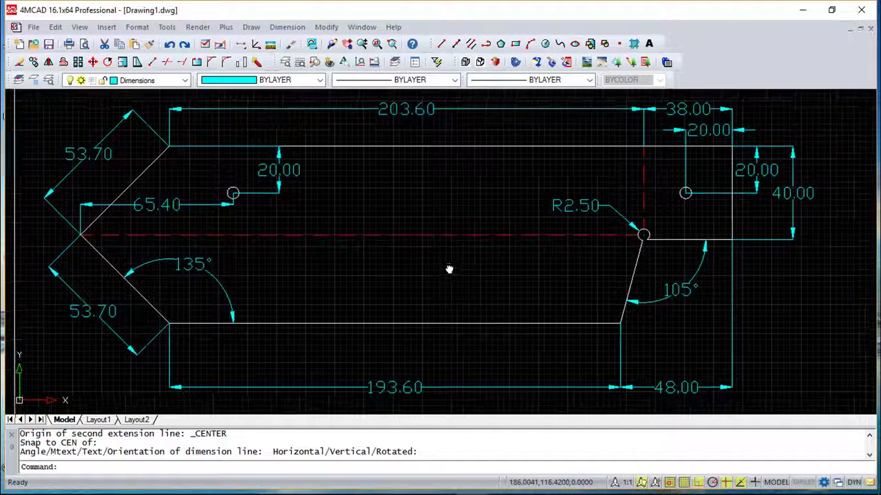